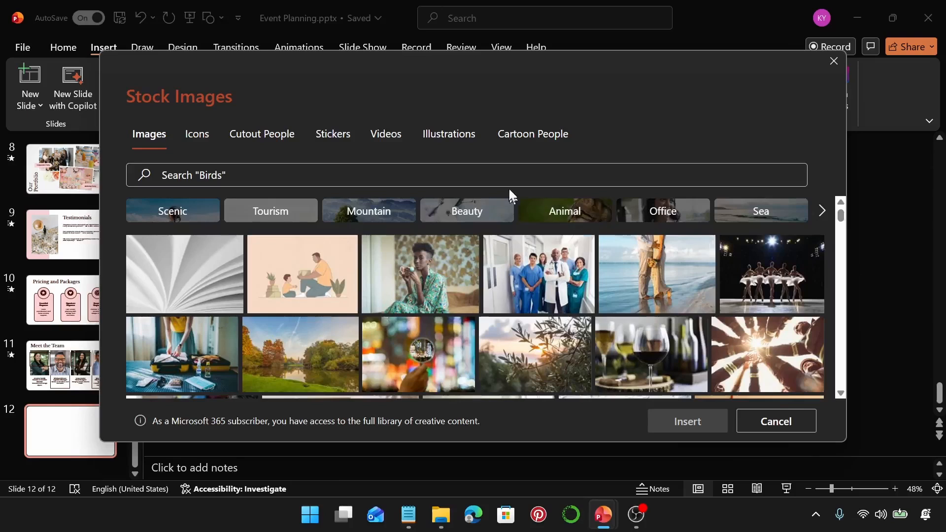
Step: Search the stock images for "bouquet" and insert the photo of three bridesmaids in pink dresses holding bouquets on slide 12
left_click(446, 177)
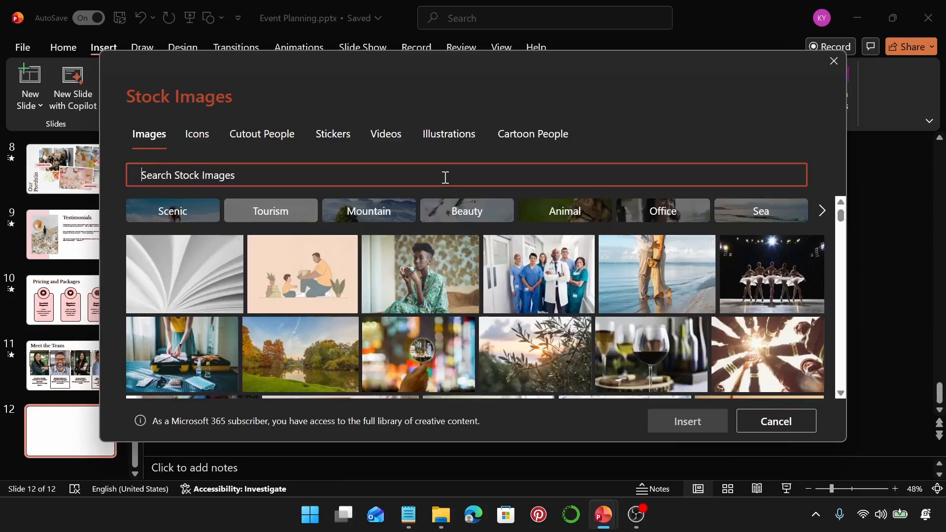
type("bou")
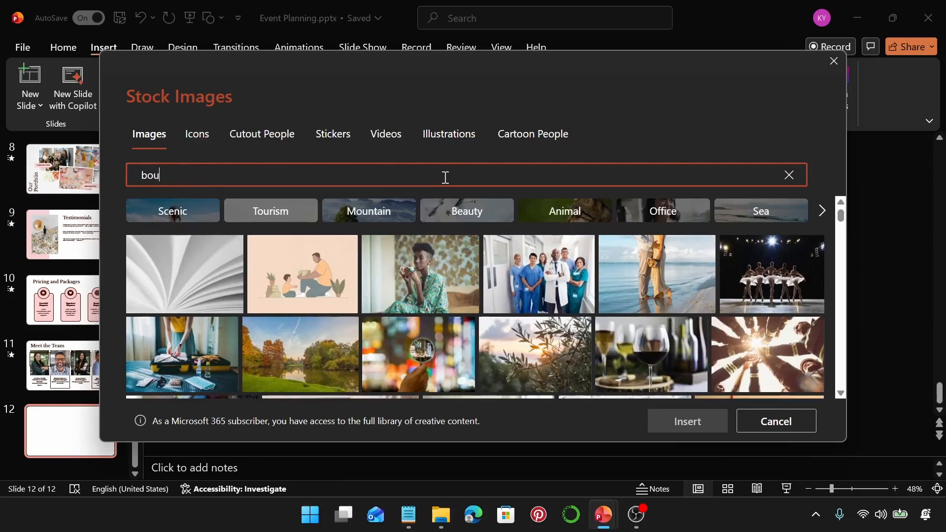
type("quet")
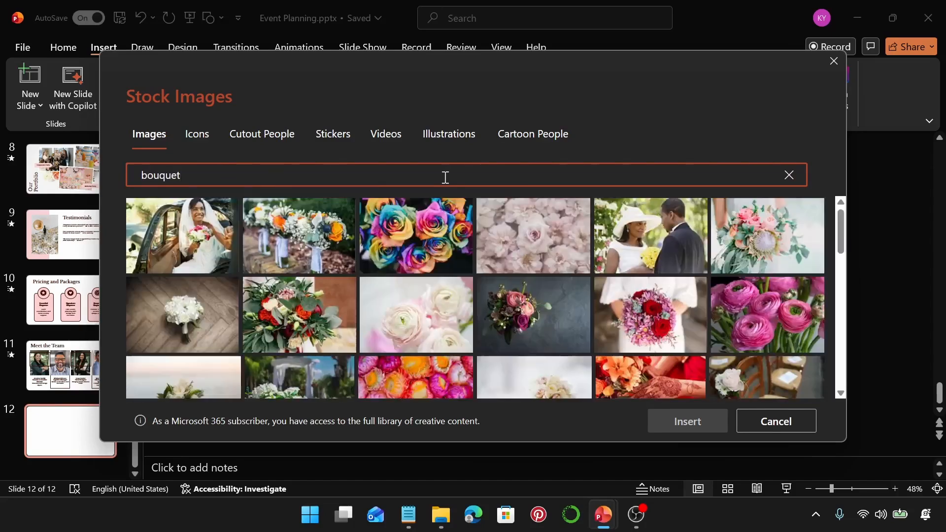
scroll(585, 325, "down", 5)
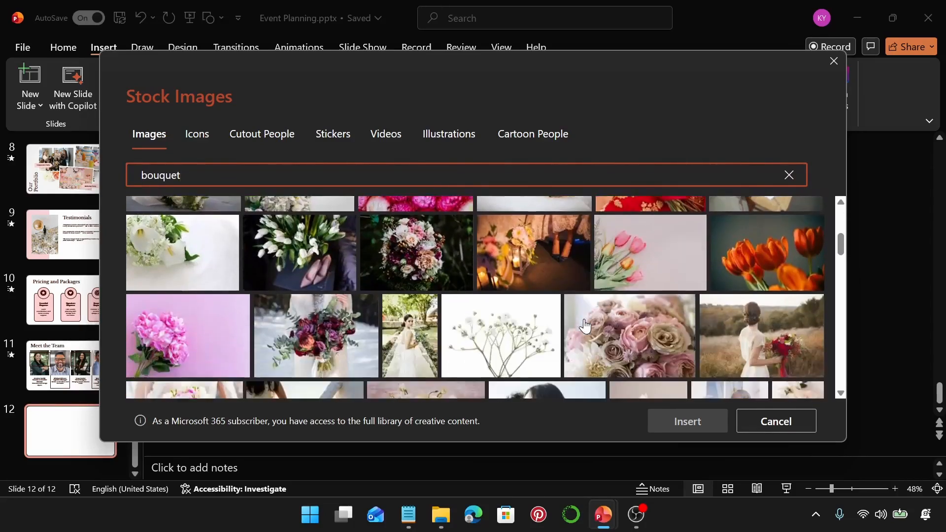
scroll(585, 325, "down", 5)
mouse_move(771, 308)
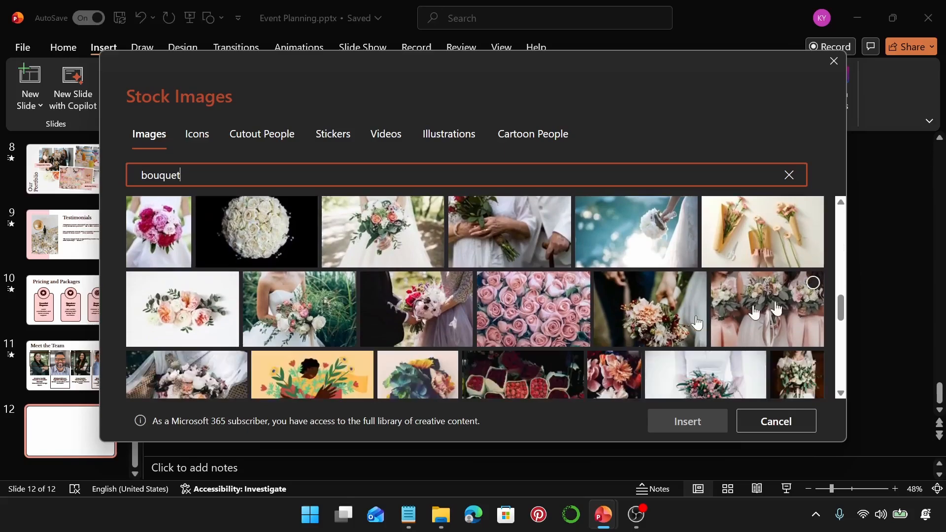
left_click(811, 283)
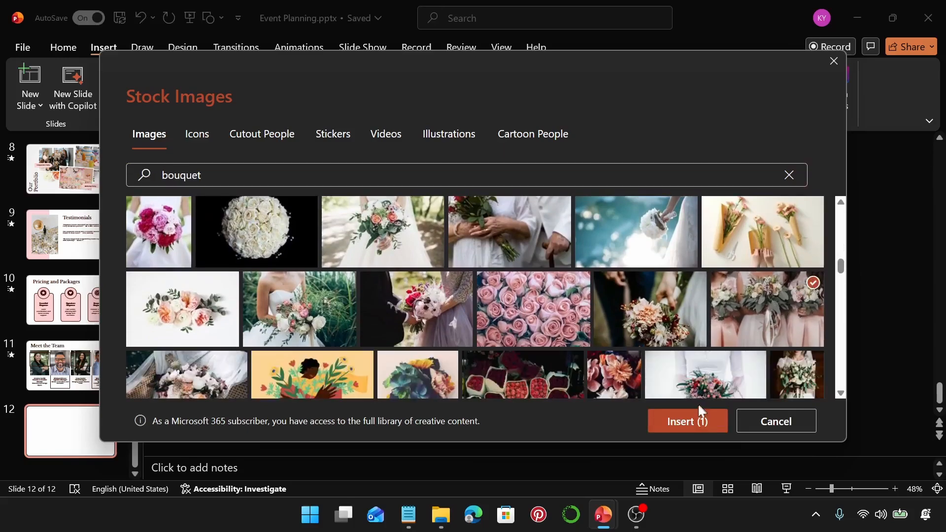
left_click(692, 423)
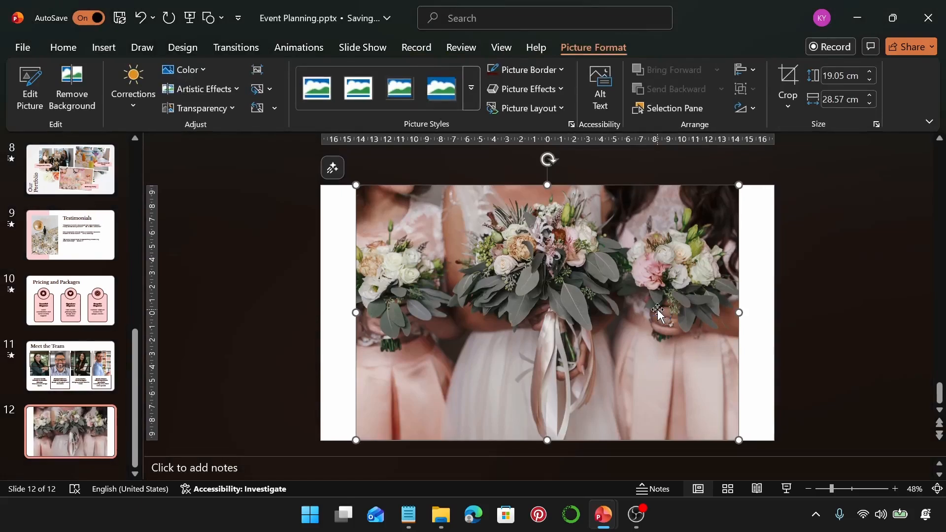
Step: Fill the slide background with the bouquet picture from the clipboard and delete the separate picture on the slide
right_click(765, 331)
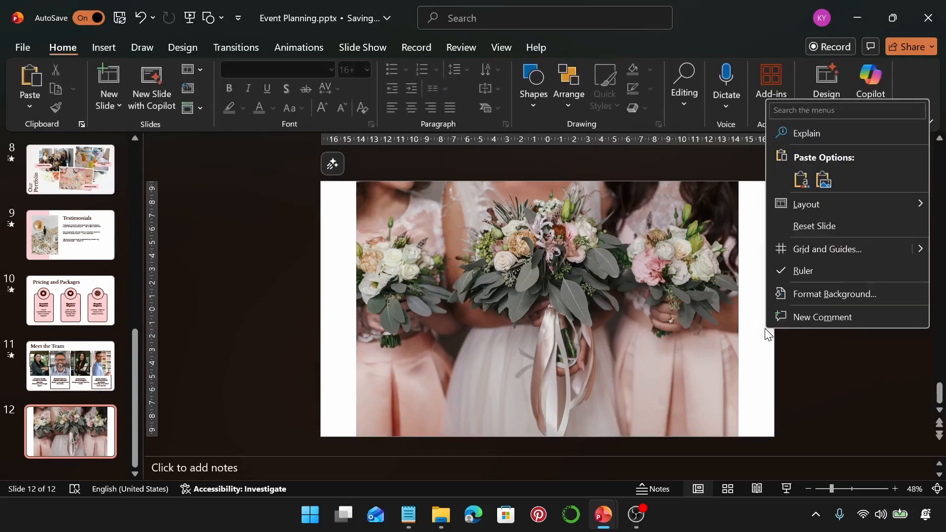
left_click(809, 294)
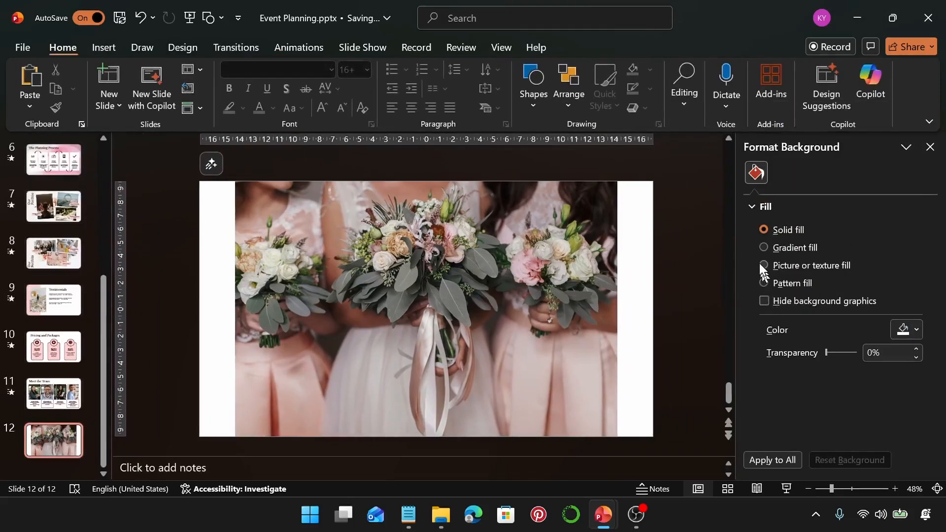
left_click(762, 265)
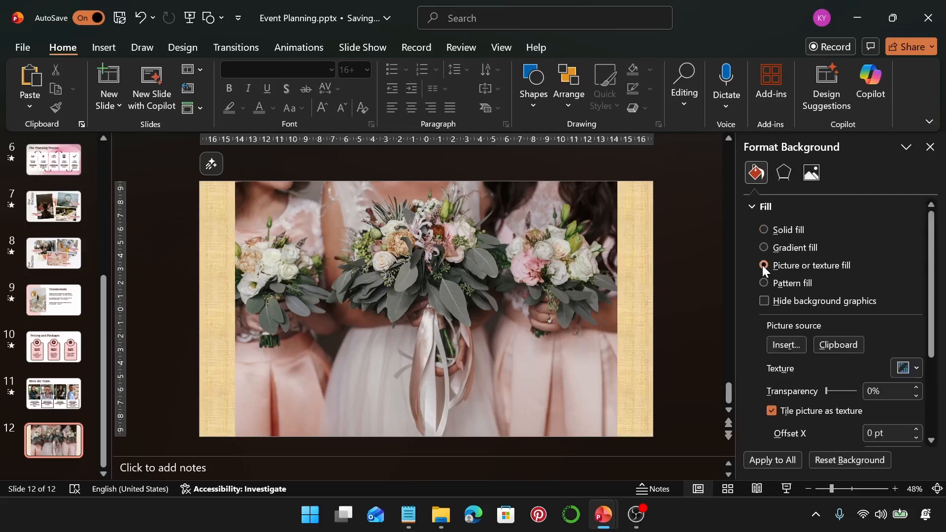
left_click(824, 344)
left_click(479, 305)
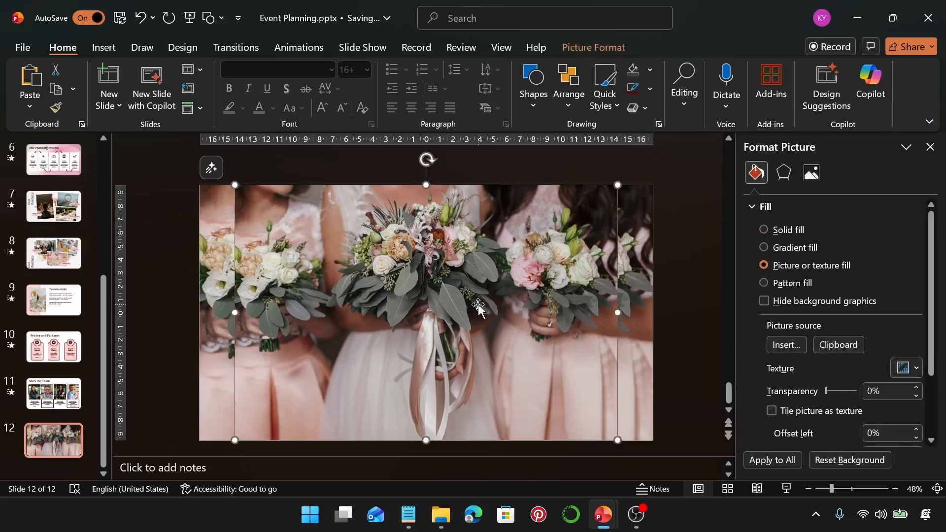
key("Delete")
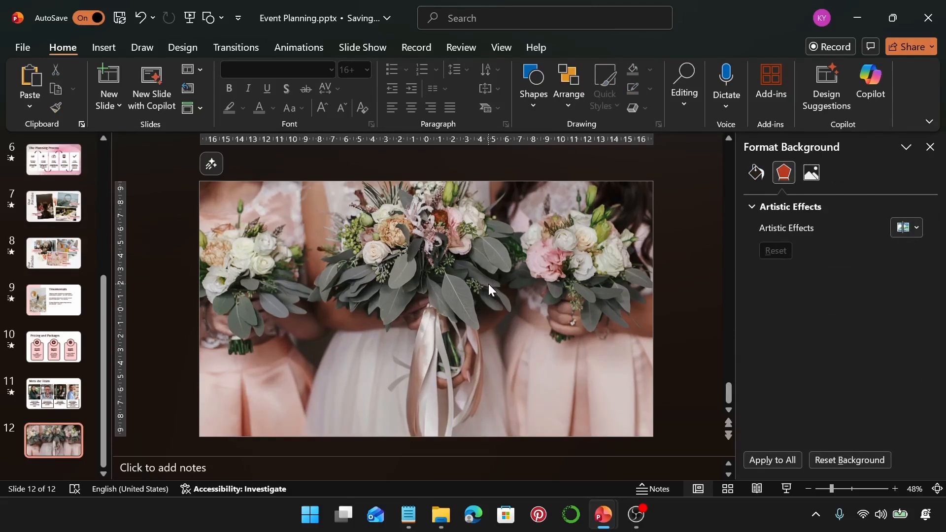
Step: Add a rectangle to the slide with the recent light pink as fill and the recent dark brown as outline
left_click(531, 90)
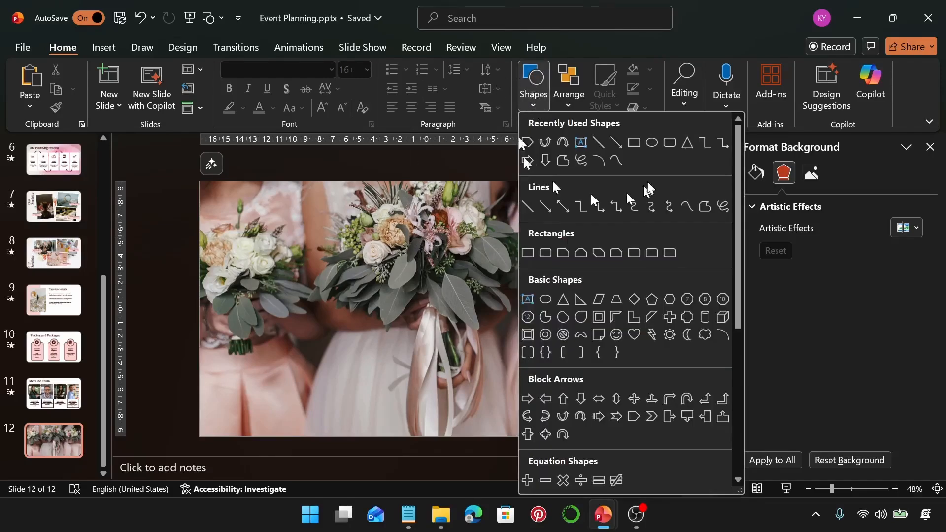
left_click(635, 143)
left_click(473, 285)
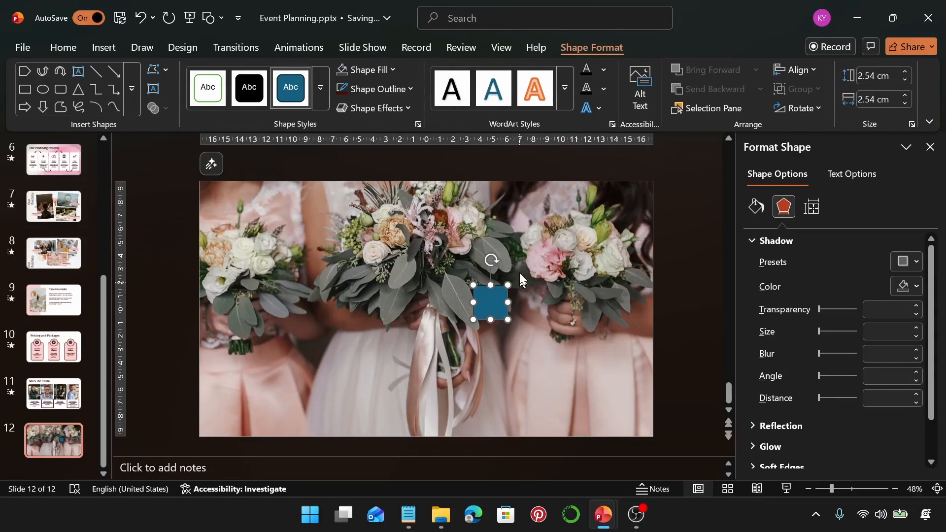
left_click(388, 75)
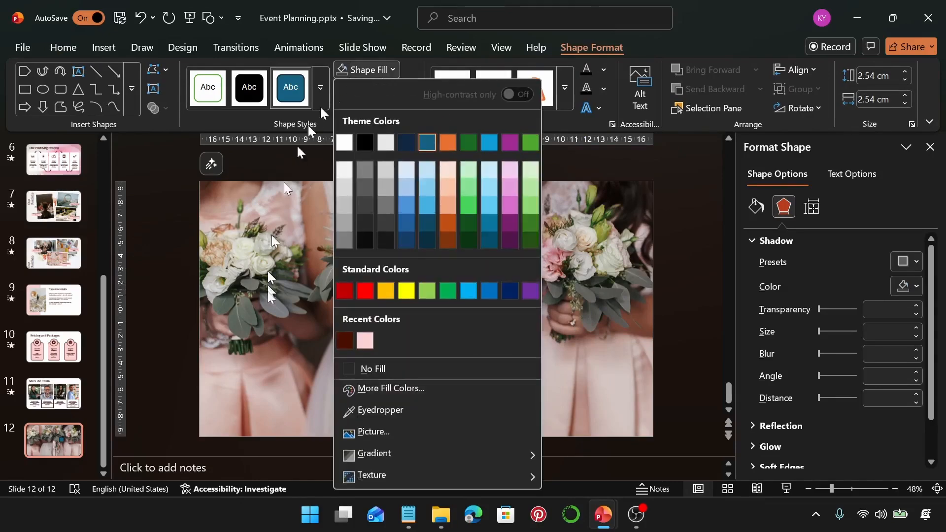
left_click(364, 342)
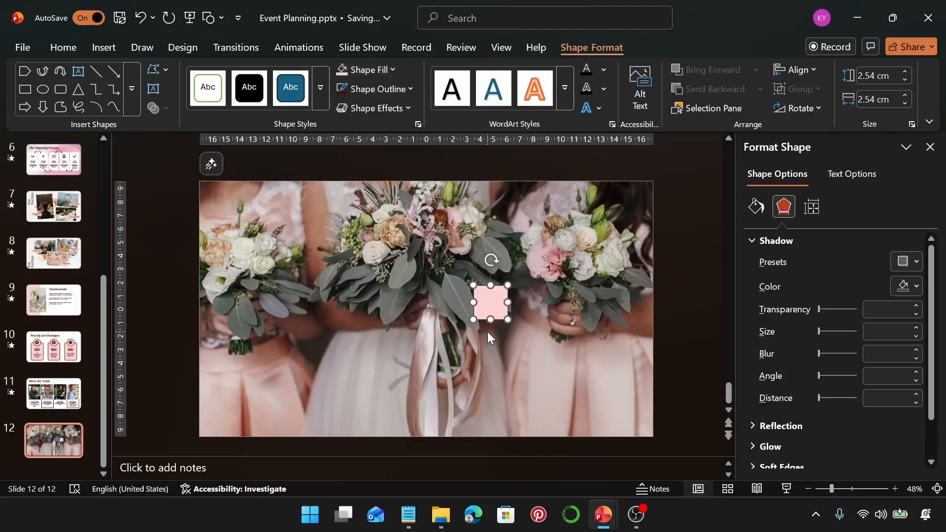
left_click(365, 88)
left_click(346, 352)
Step: Set the pink shape's height and width to 15 cm and place it on the right half of the slide, vertically centred
left_click(866, 75)
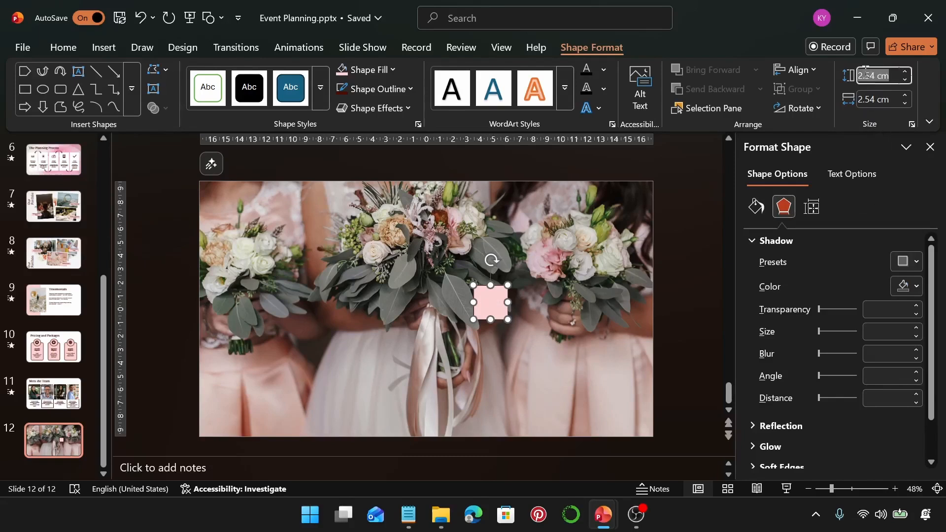
type("15")
key("Return")
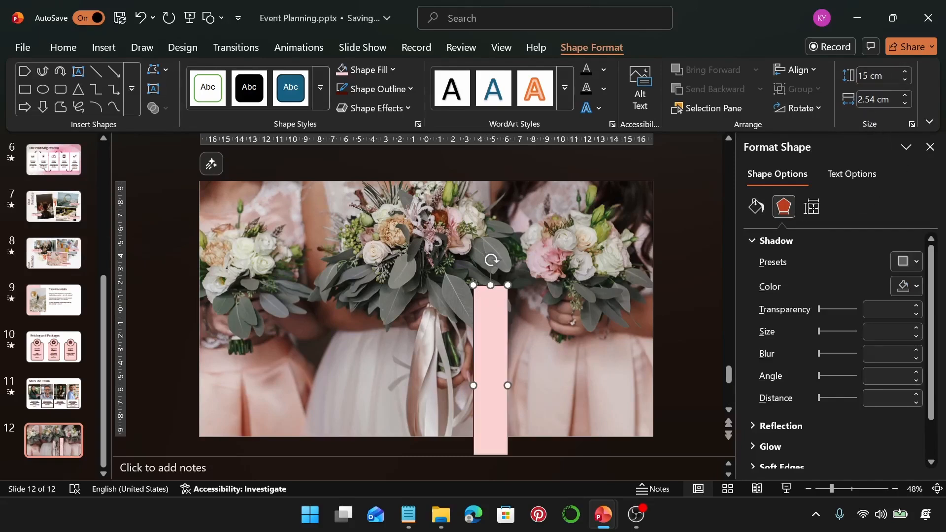
left_click(870, 104)
type("15")
key("Return")
left_click_drag(593, 370, 536, 301)
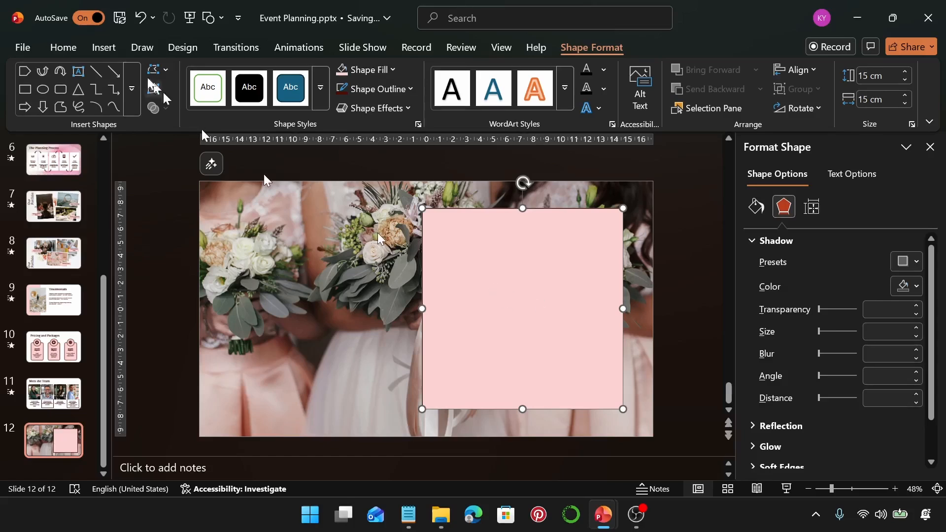
Step: Search the icons for "phone", insert the solid telephone handset, and place it in the upper part of the pink square
left_click(103, 49)
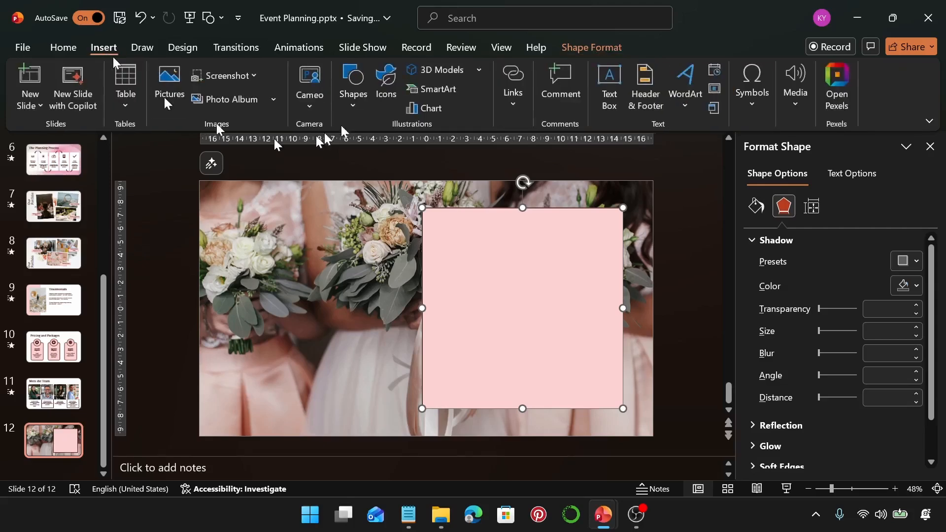
left_click(384, 85)
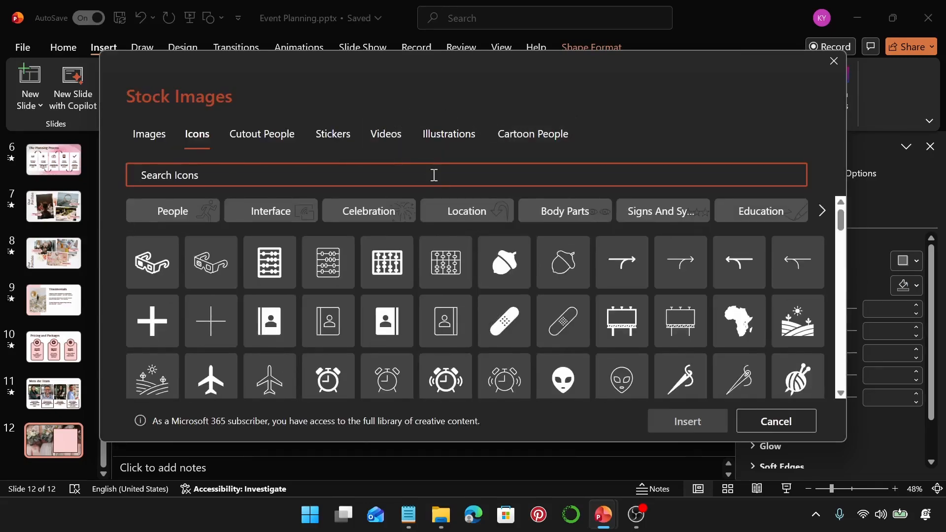
type("phone")
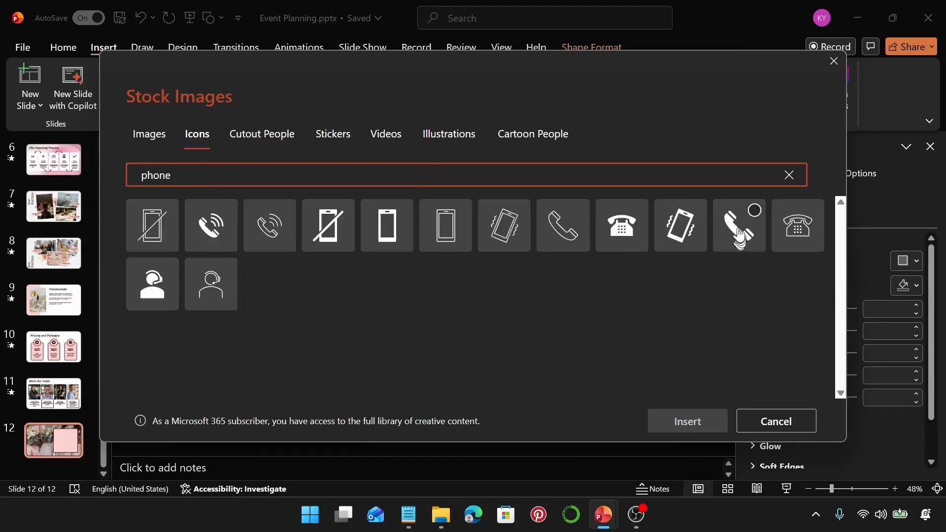
left_click(757, 219)
left_click(687, 423)
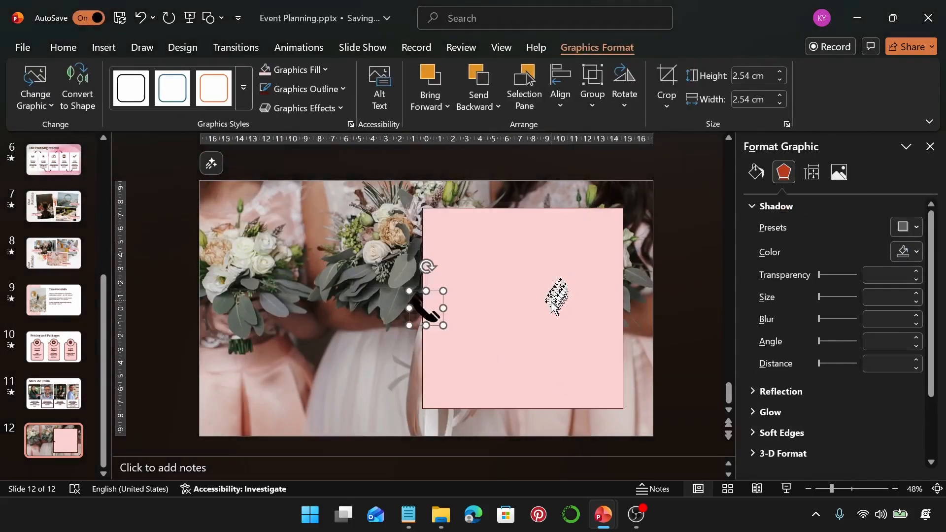
left_click_drag(418, 323, 517, 258)
Step: Resize the phone icon to 3 cm high and shift it slightly left and up within the pink square
left_click(741, 76)
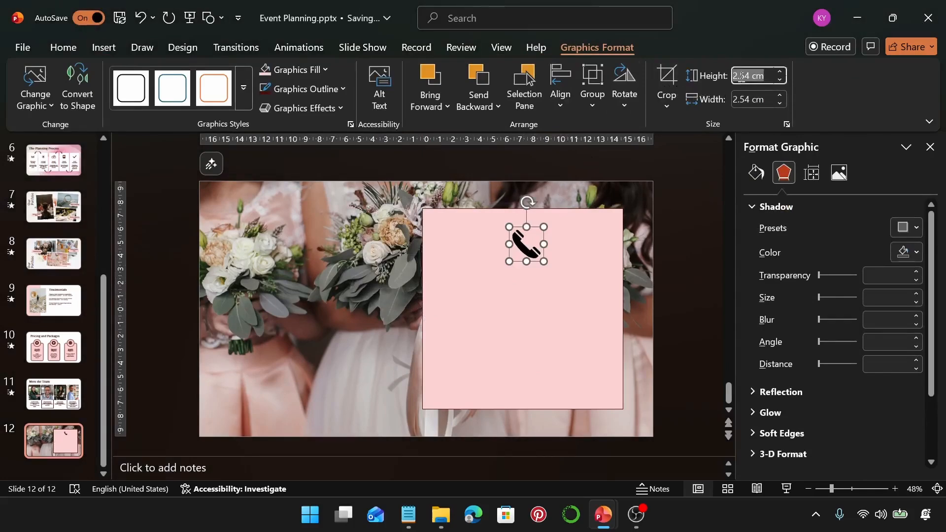
type("3")
key("Return")
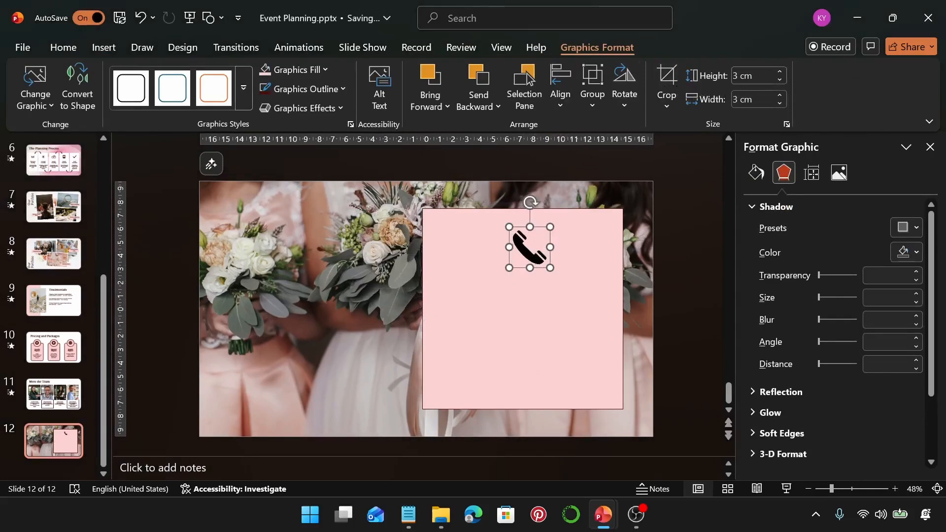
key("Escape")
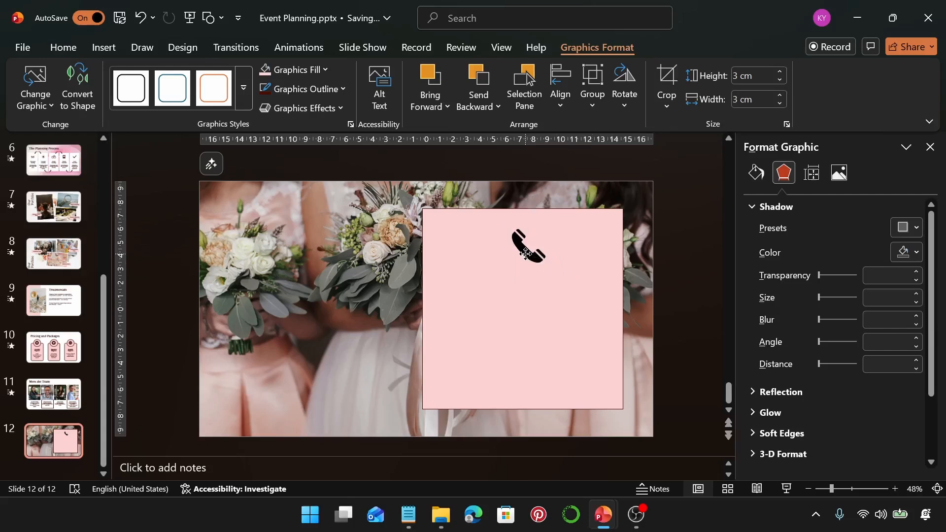
left_click_drag(515, 252, 504, 248)
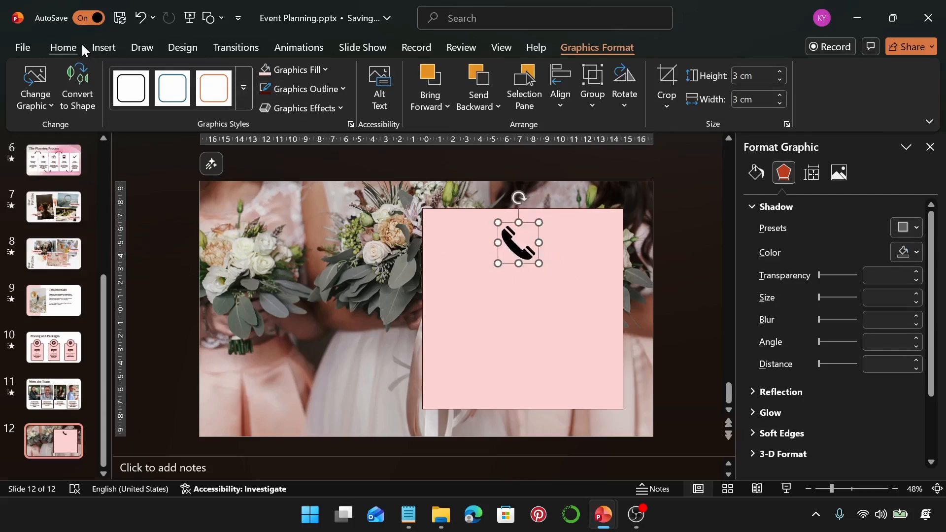
Step: Fill the phone icon with the recent dark brown and centre it horizontally near the top of the pink square
left_click(323, 72)
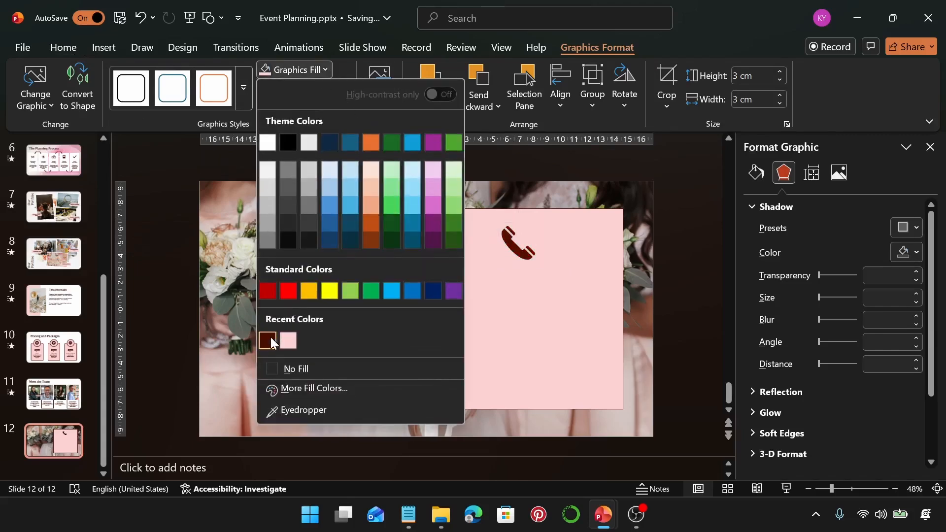
left_click(271, 341)
left_click_drag(514, 247, 518, 253)
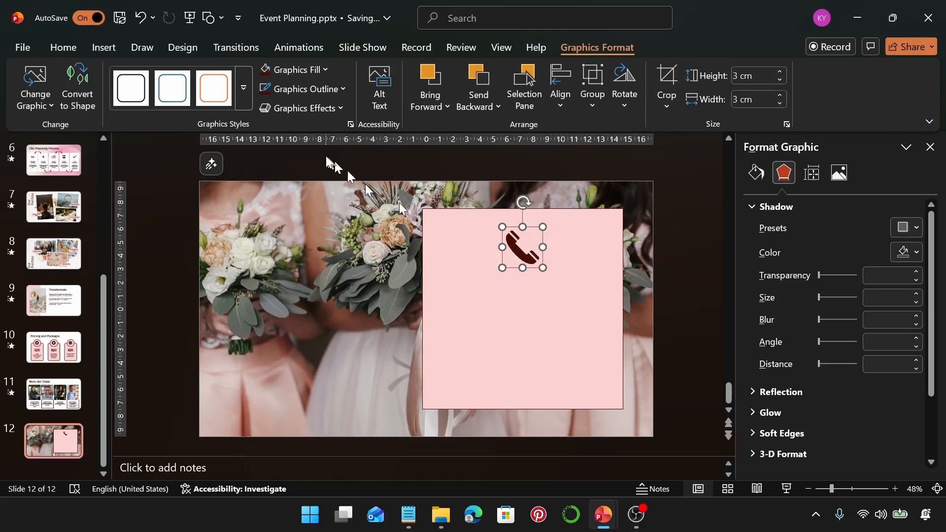
Step: Copy "Contact Us" from the Notepad notes and paste it into a new text box below the phone icon on the slide
left_click(100, 49)
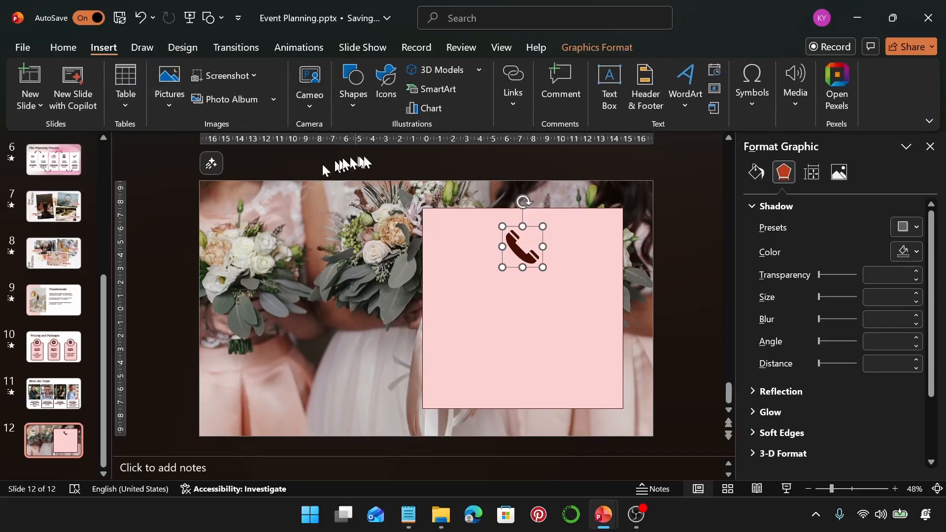
left_click(602, 82)
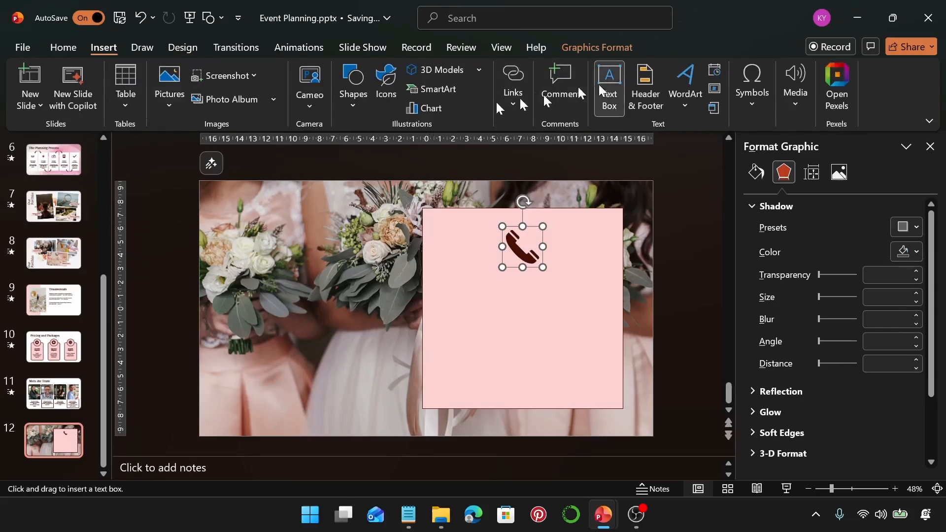
left_click(408, 515)
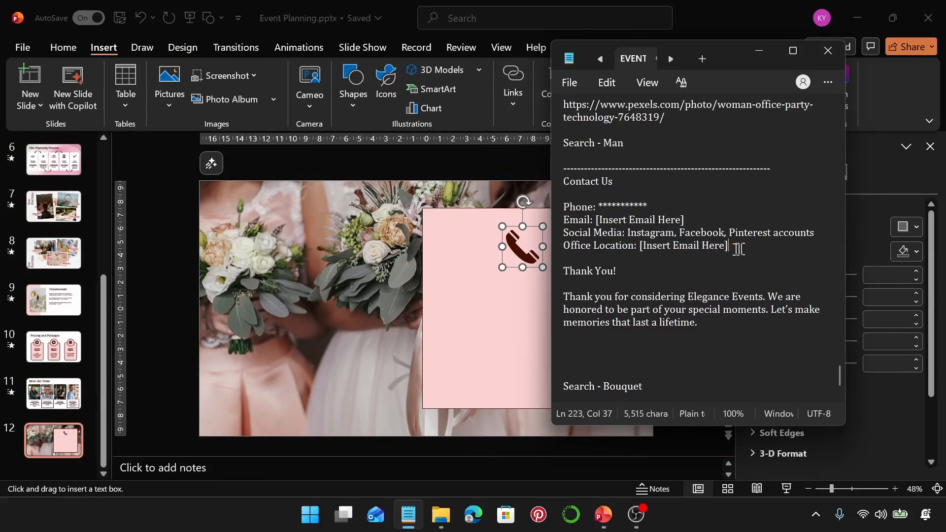
left_click_drag(627, 188, 547, 180)
key("ctrl+c")
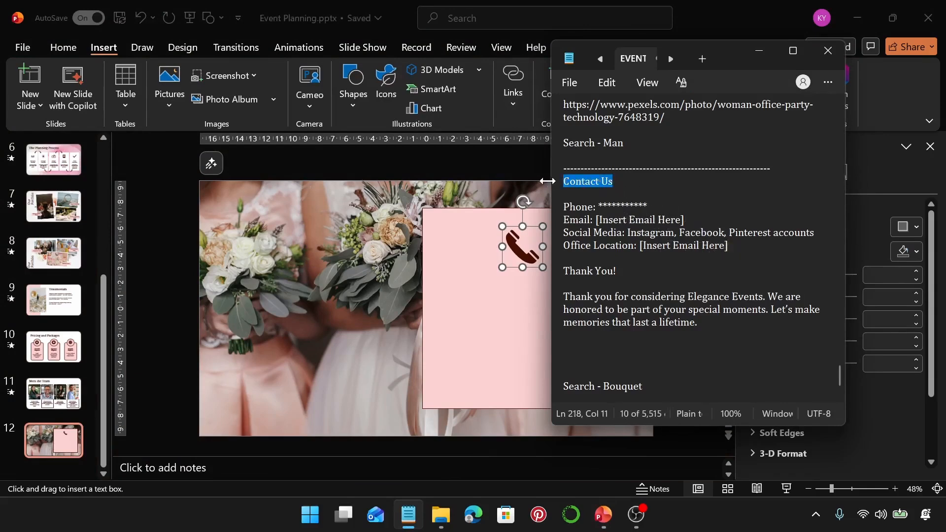
left_click(758, 52)
mouse_move(445, 283)
left_mouse_down()
mouse_move(567, 317)
mouse_move(591, 309)
left_mouse_up()
key("ctrl+v")
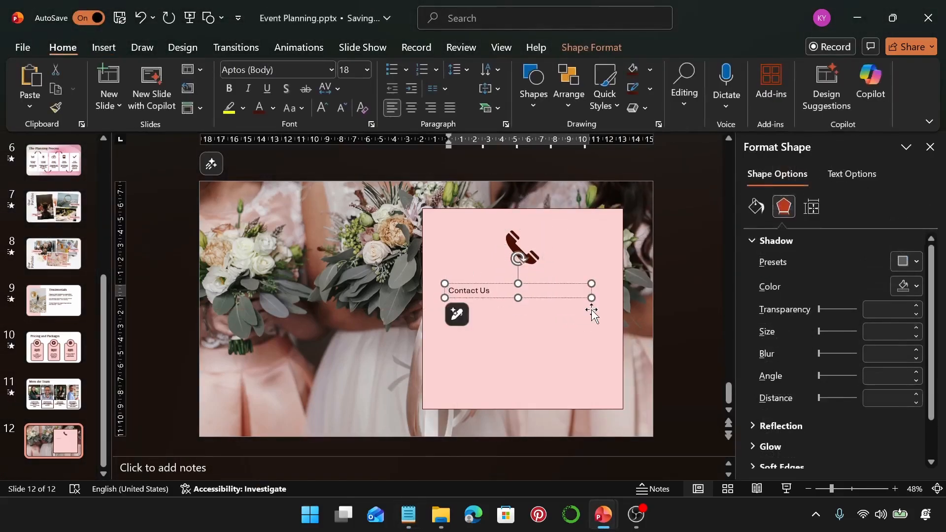
left_click(573, 290)
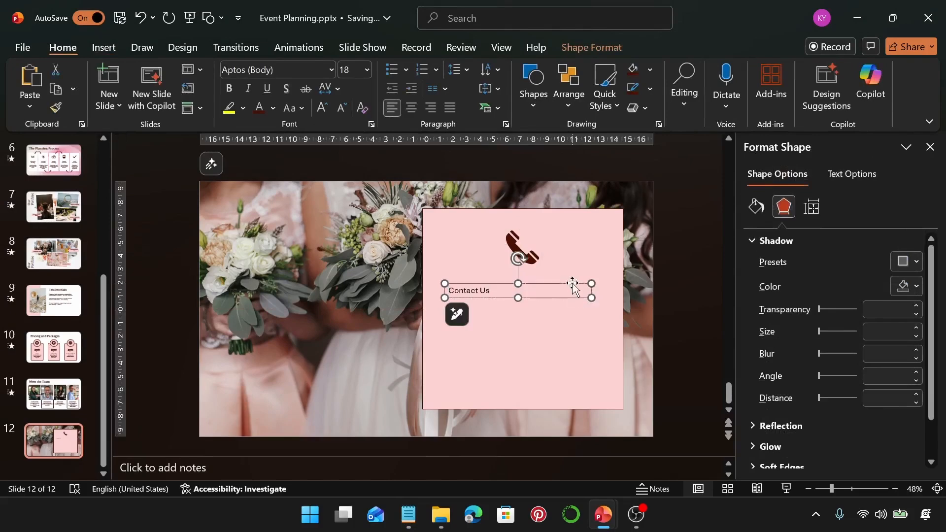
Step: Set the "Contact Us" text to Libre Baskerville at size 48
left_click(300, 72)
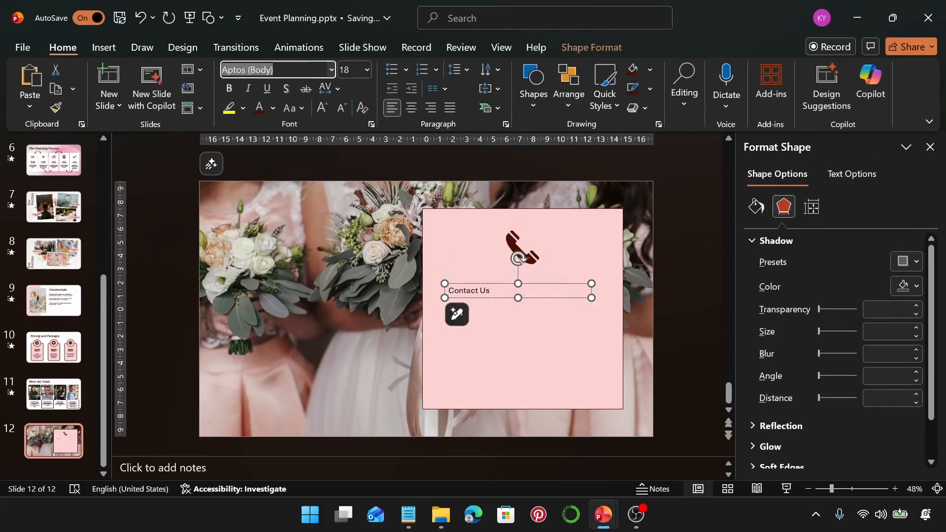
type("Libre Baskerville")
key("Return")
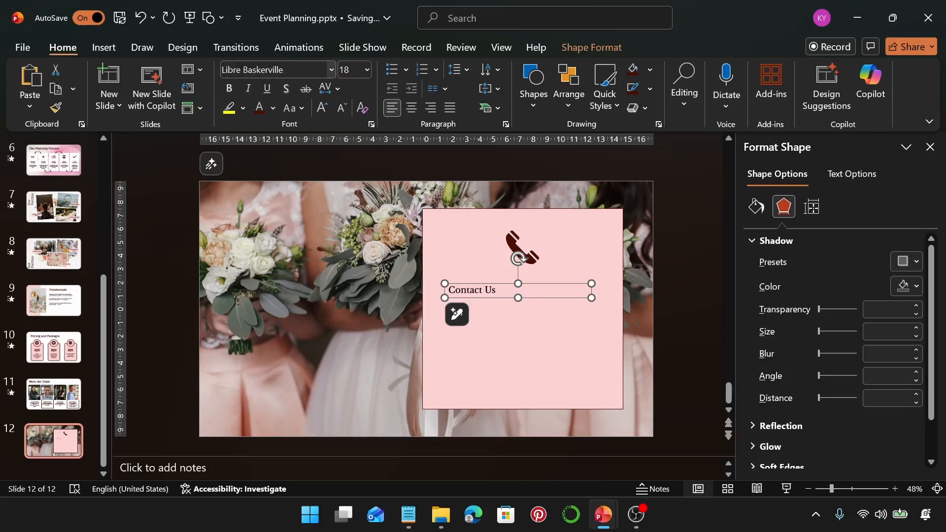
left_click(348, 69)
type("48")
key("Return")
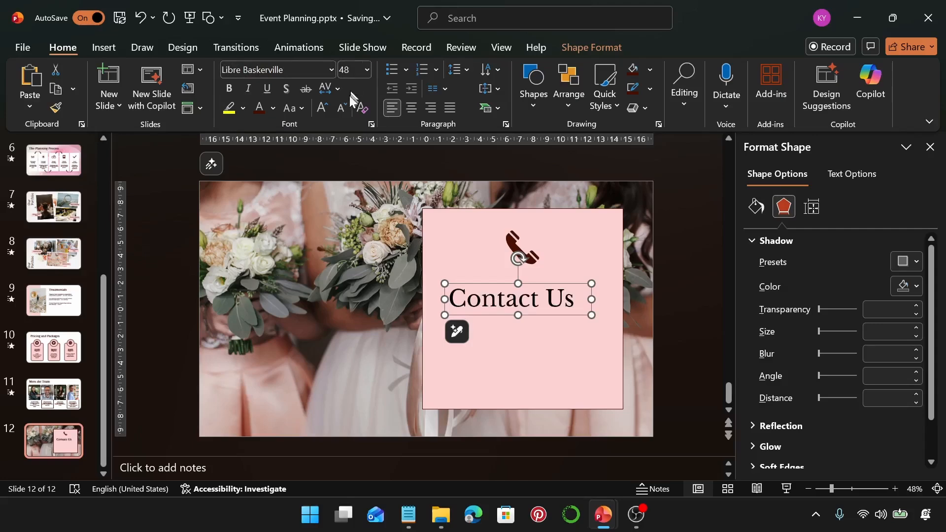
Step: Centre-align the "Contact Us" heading, colour it dark brown, and centre its text box horizontally in the pink square
left_click(409, 107)
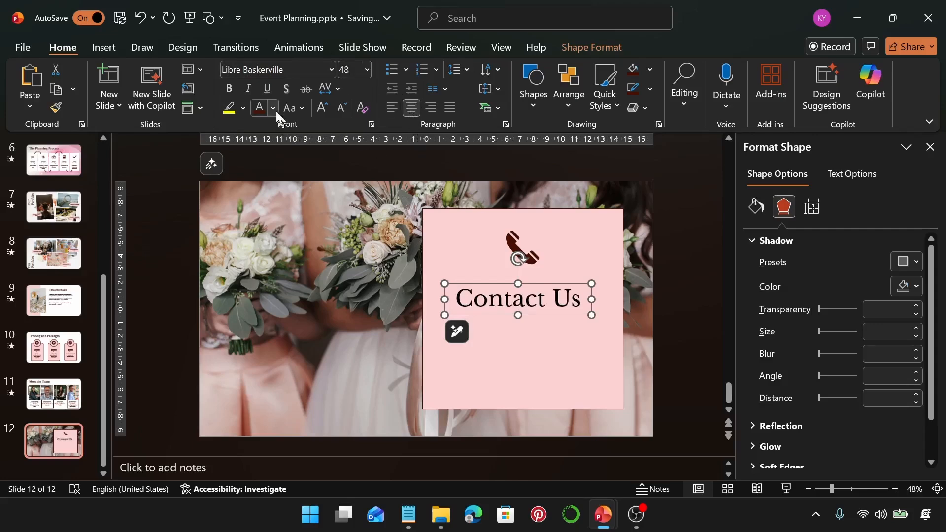
left_click(273, 108)
left_click(268, 379)
left_click(560, 284)
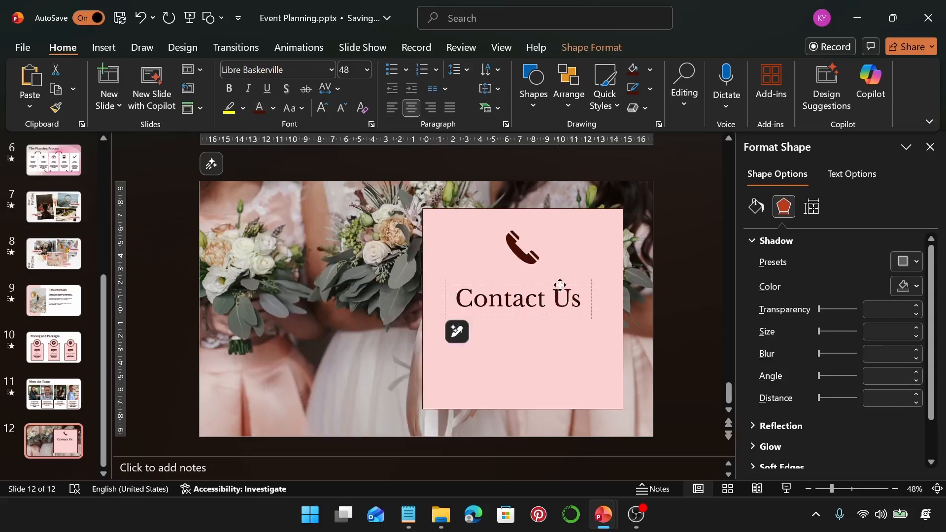
left_click_drag(560, 284, 565, 285)
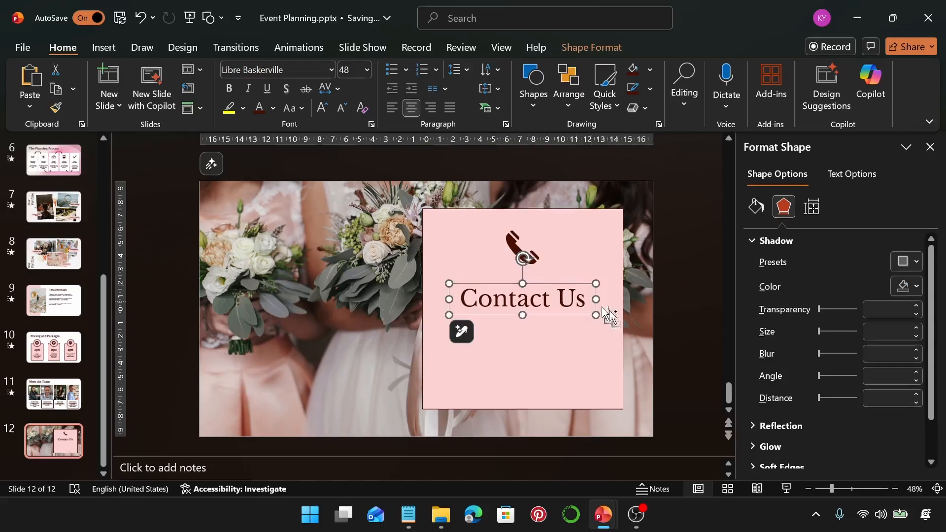
Step: Duplicate the "Contact Us" heading directly below the original and set the copy to Poppins at size 20
left_click_drag(597, 309, 603, 347)
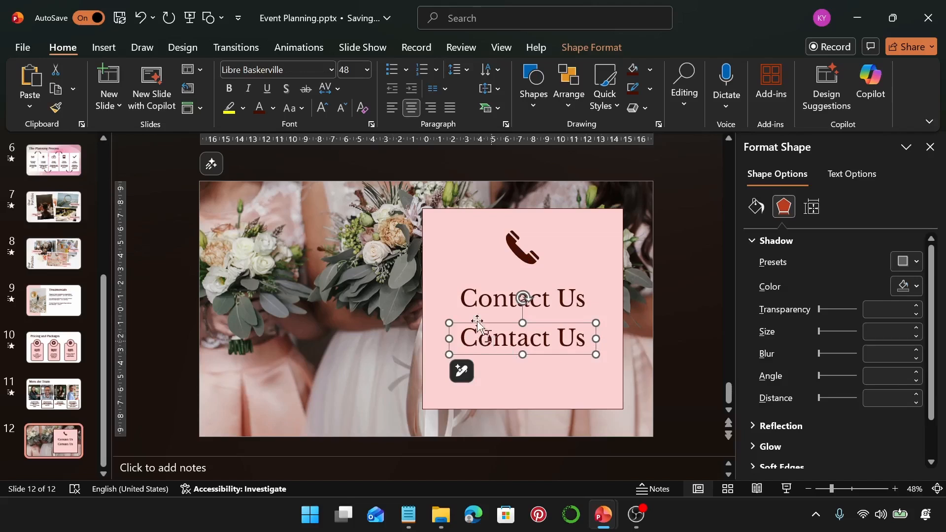
left_click(295, 70)
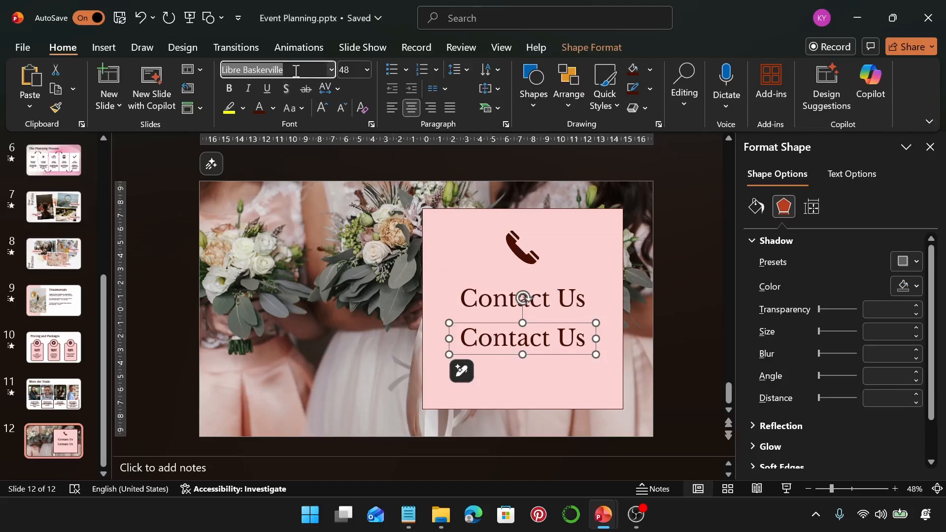
type("Poppins")
key("Return")
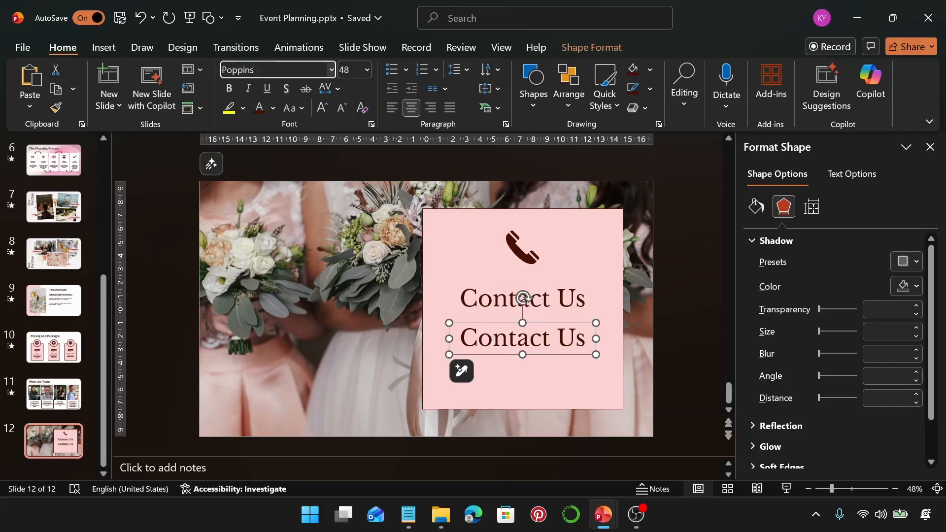
left_click(347, 69)
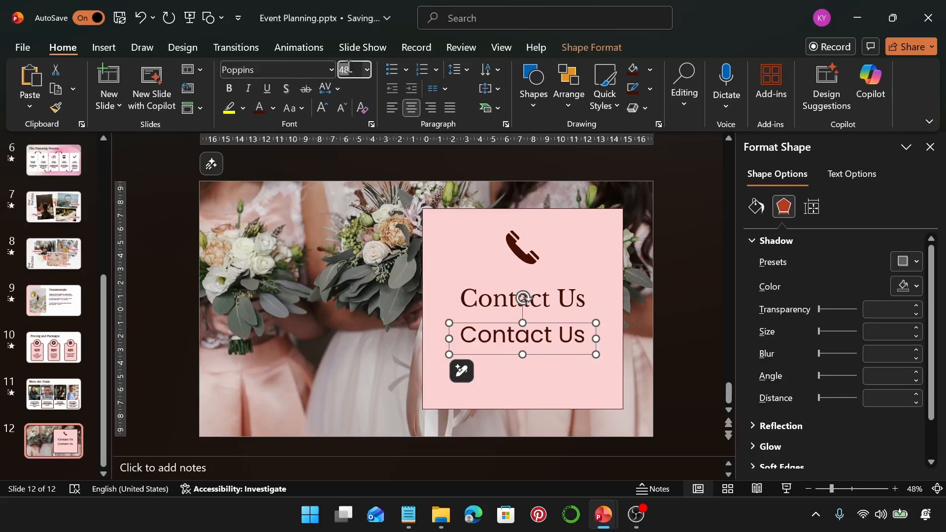
type("20")
key("Return")
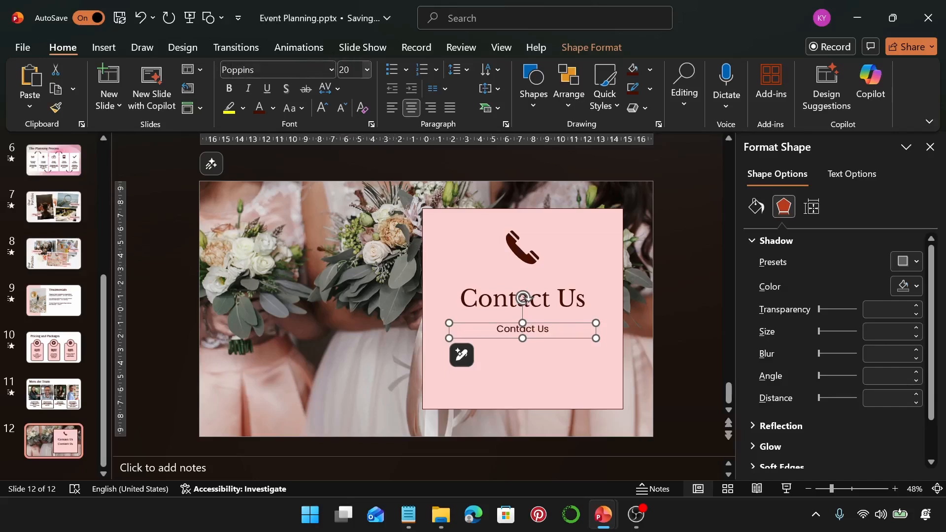
Step: Copy the phone, email, social media and office location lines from the Notepad notes and paste them over the duplicated text
left_click(409, 515)
left_click_drag(728, 246, 553, 211)
key("ctrl+c")
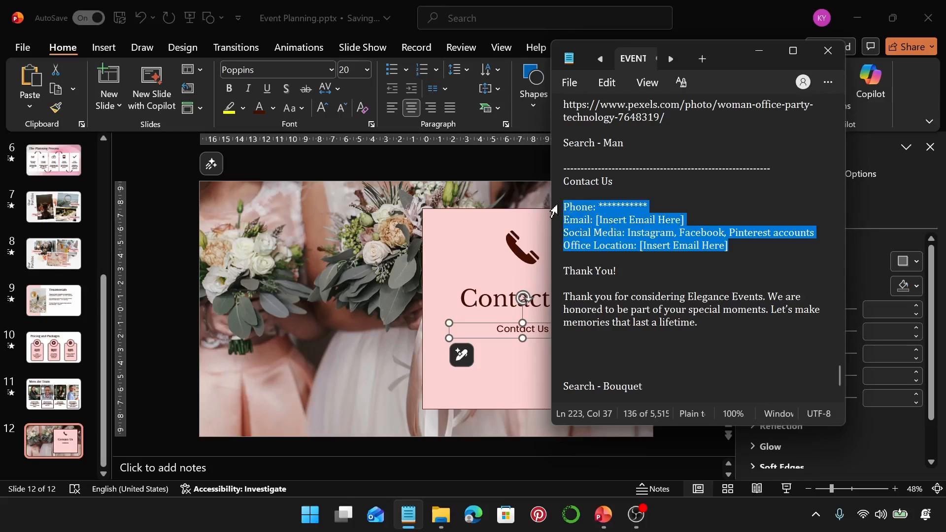
double_click(514, 335)
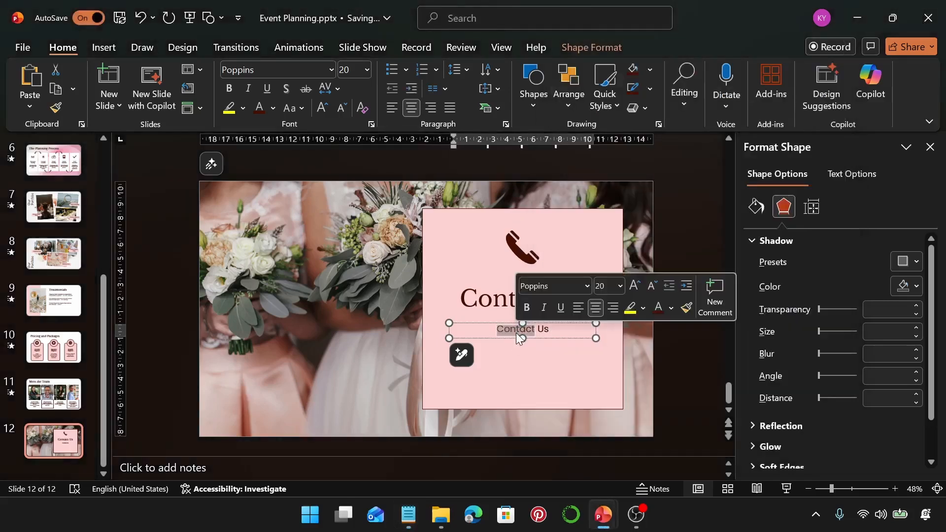
triple_click(516, 333)
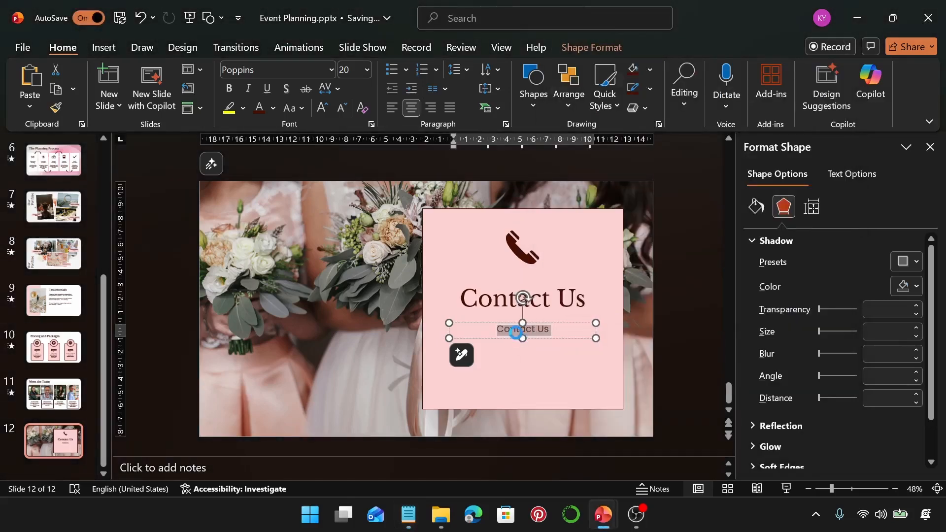
key("ctrl+v")
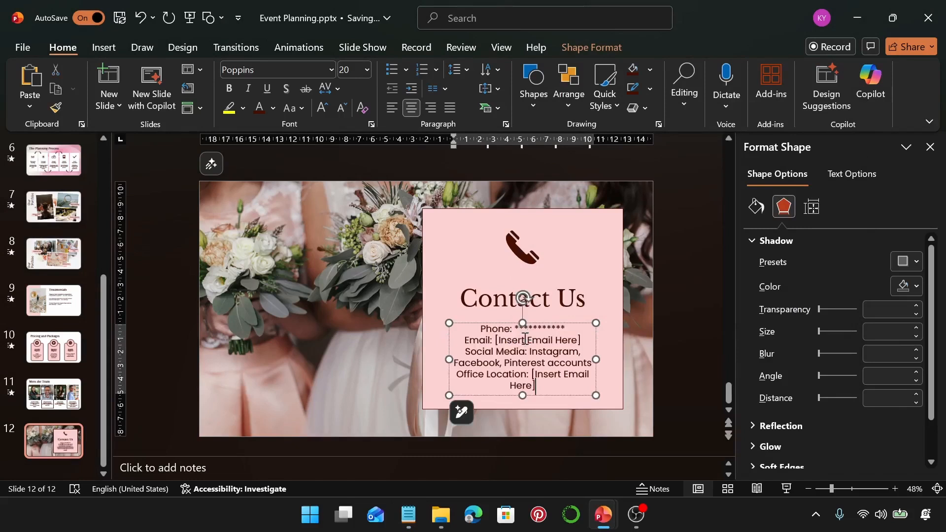
Step: Widen the contact details text box so the office location fits on one line, then centre it slightly lower under the heading
left_click_drag(449, 359, 434, 362)
left_click_drag(431, 361, 426, 361)
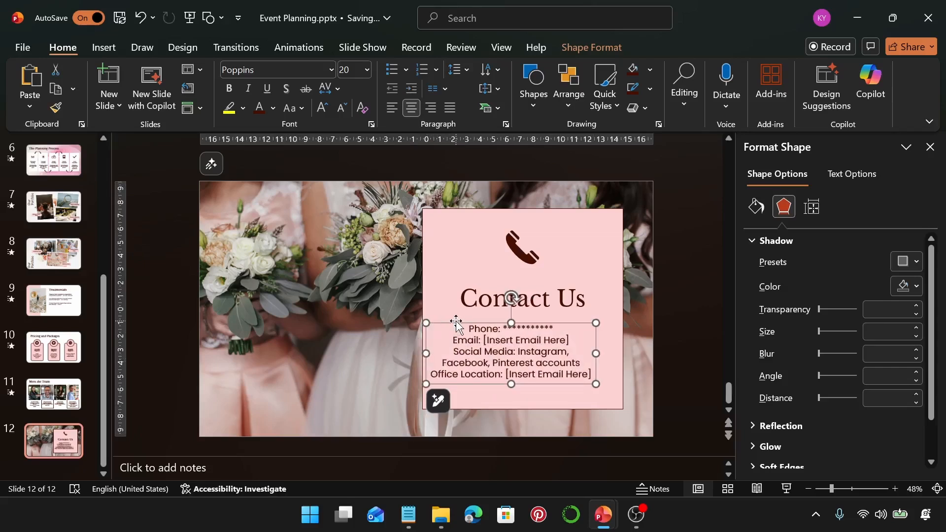
left_click_drag(456, 324, 470, 326)
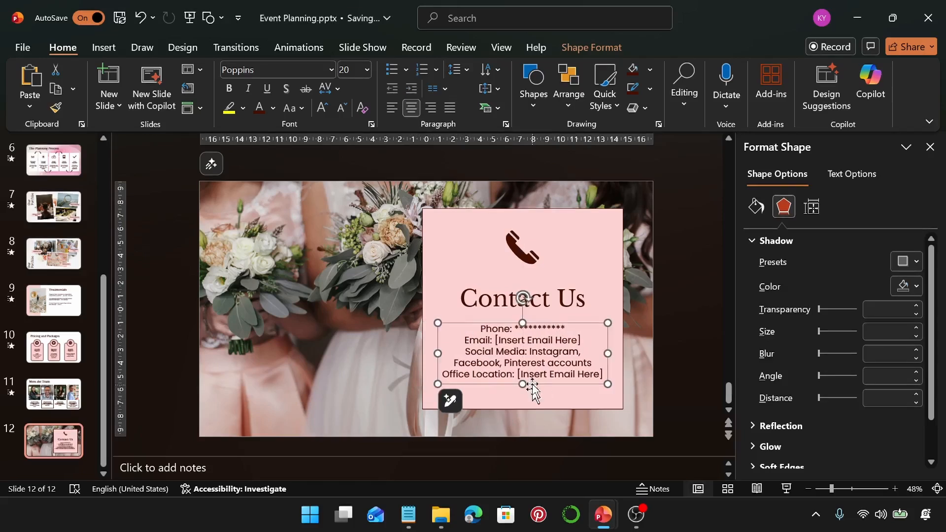
left_click_drag(579, 322, 582, 332)
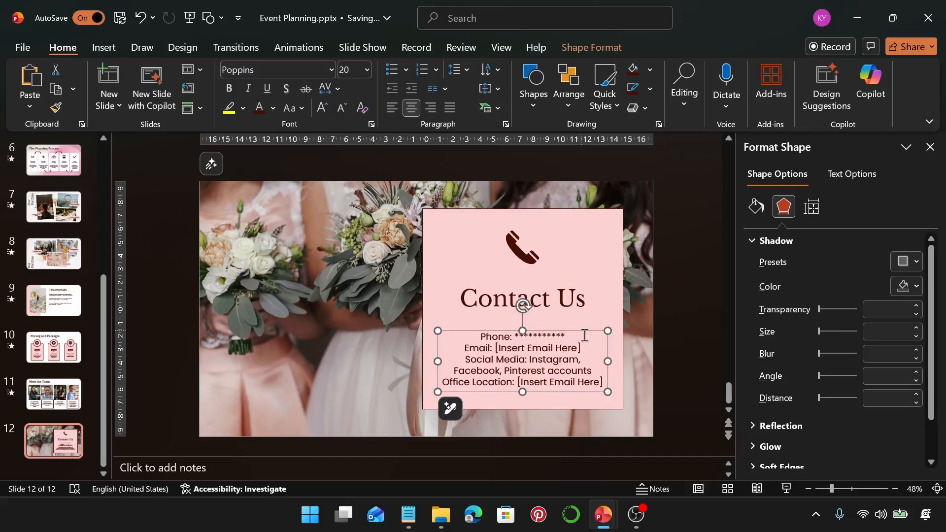
left_click(571, 303, "shift")
left_click(518, 253, "shift")
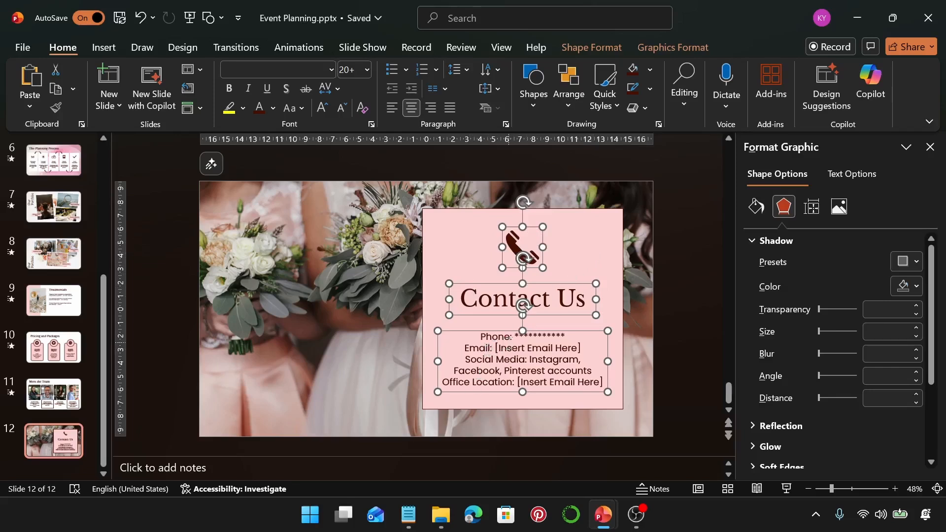
Step: Make the "Phone:" and "Email:" labels bold in the contact details
left_click(510, 343)
left_click_drag(513, 337, 480, 337)
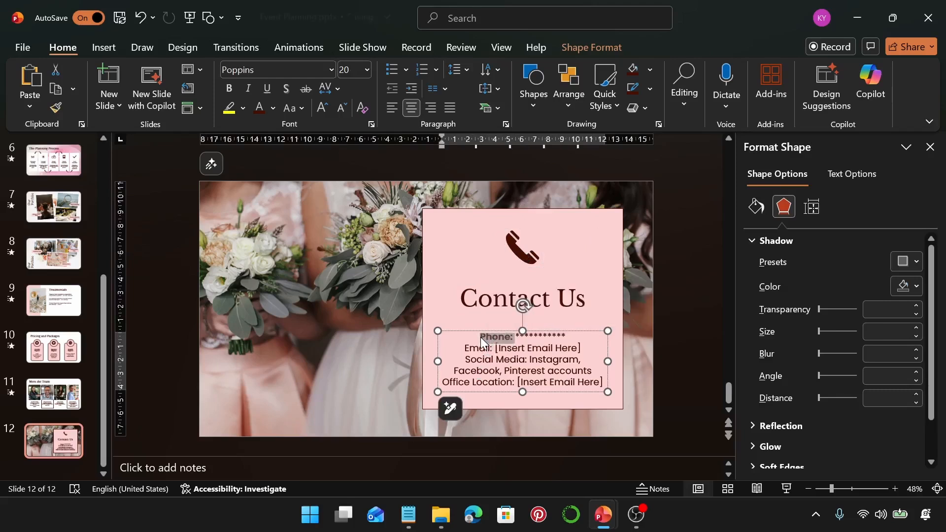
key("ctrl+b")
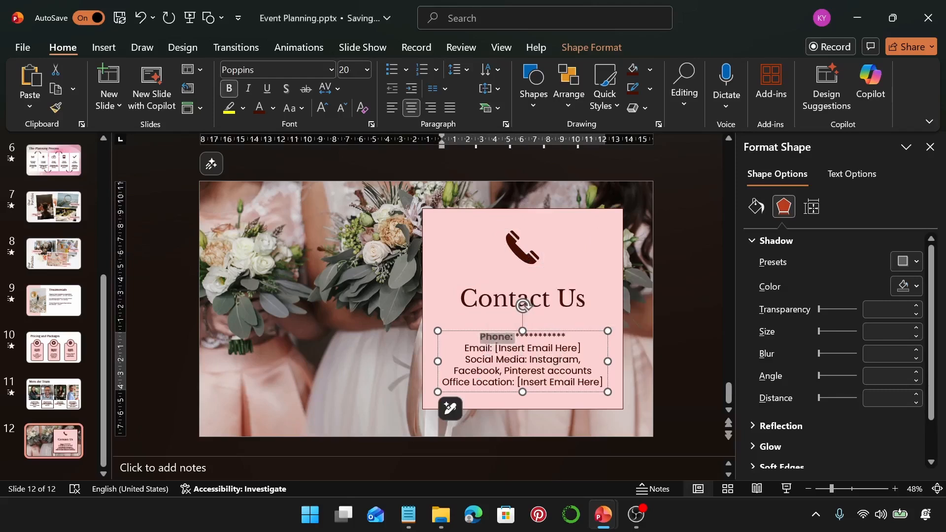
key("ctrl+z")
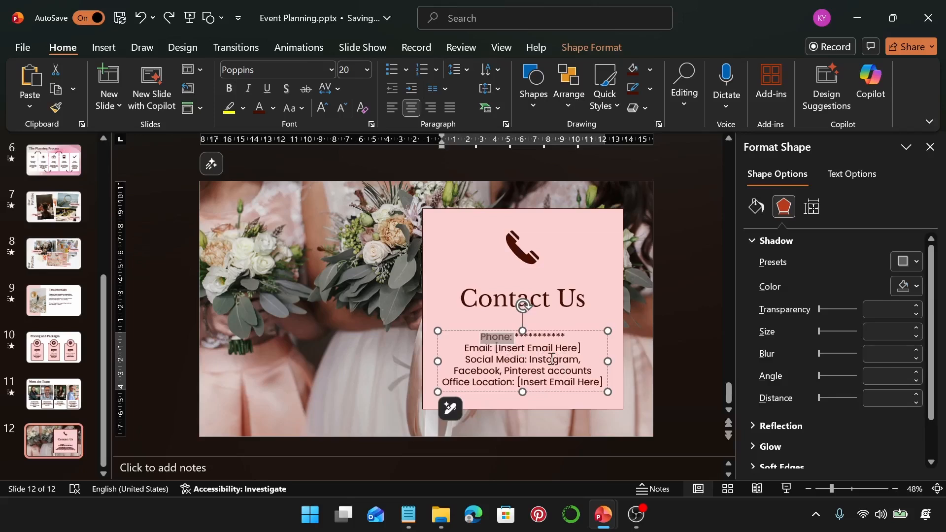
key("ctrl+y")
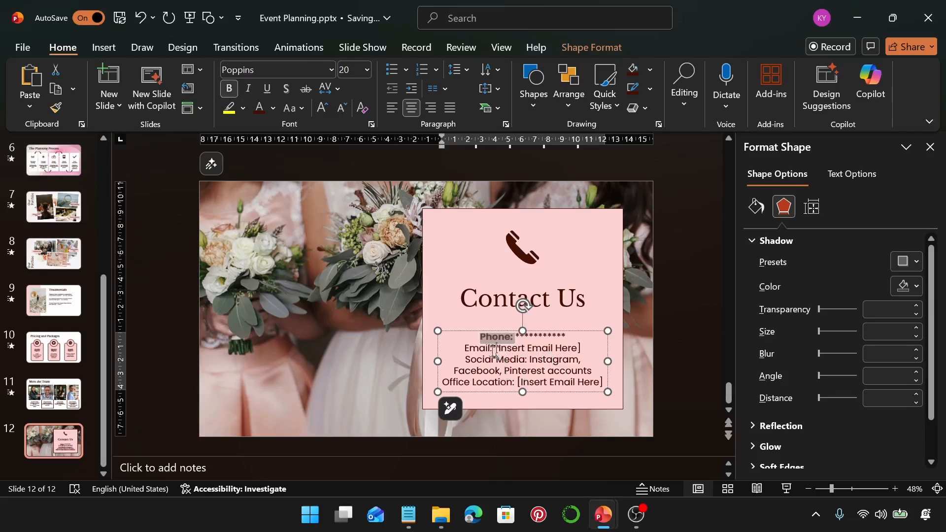
left_click(479, 347)
double_click(477, 350)
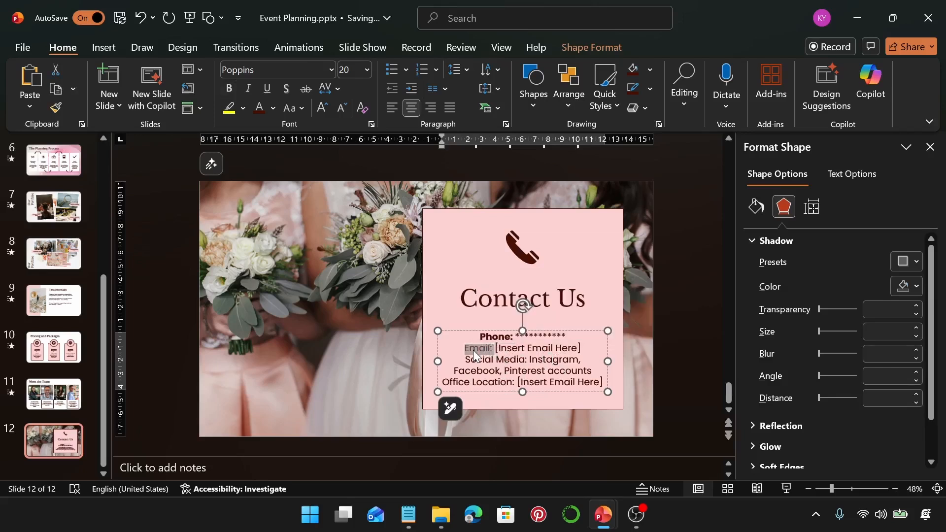
key("ctrl+b")
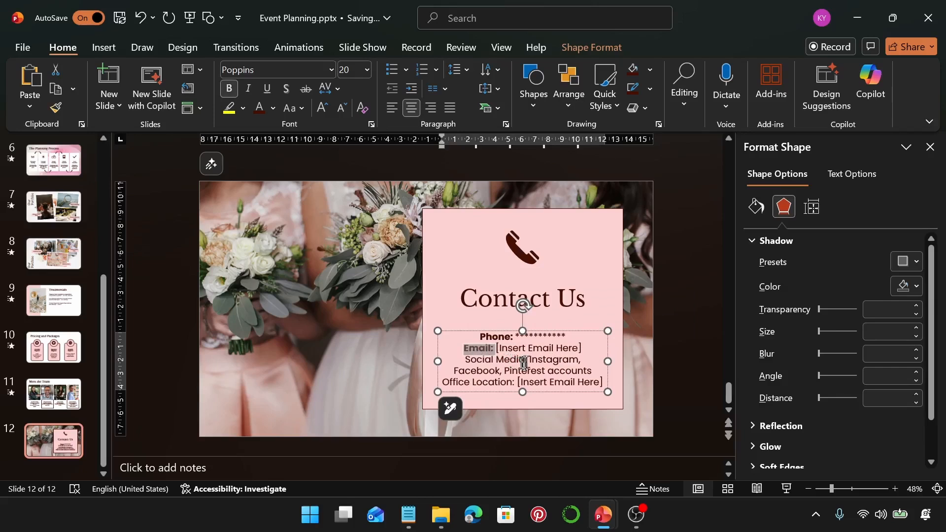
Step: Make the "Social Media:" and "Office Location:" labels bold in the contact details
left_click_drag(525, 361, 476, 359)
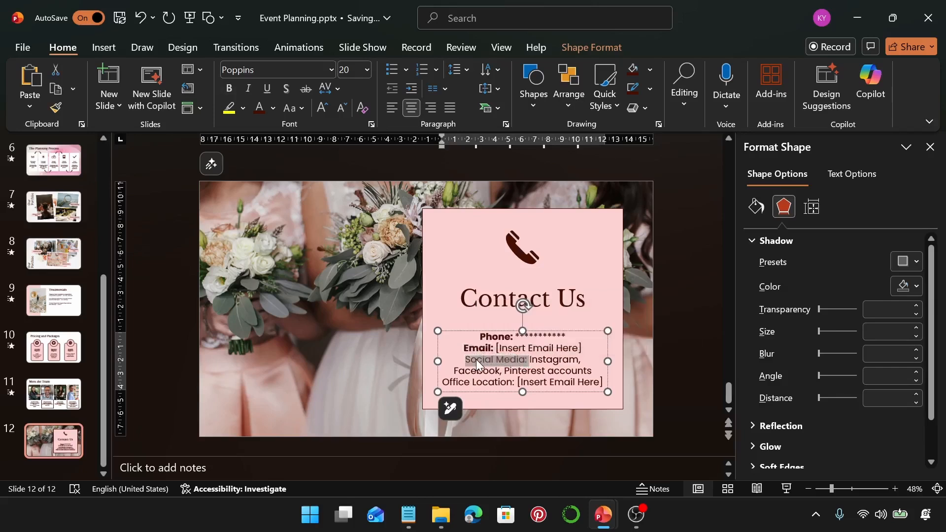
key("ctrl+b")
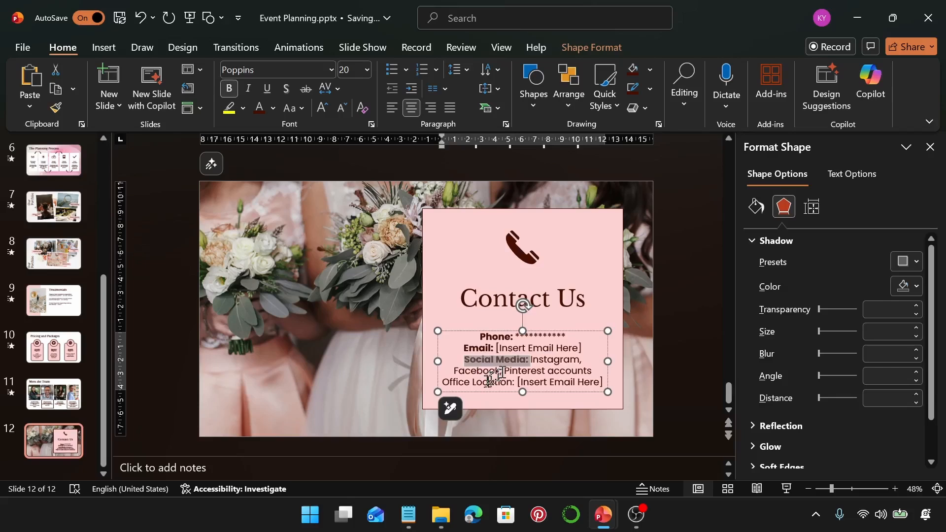
left_click_drag(517, 382, 465, 382)
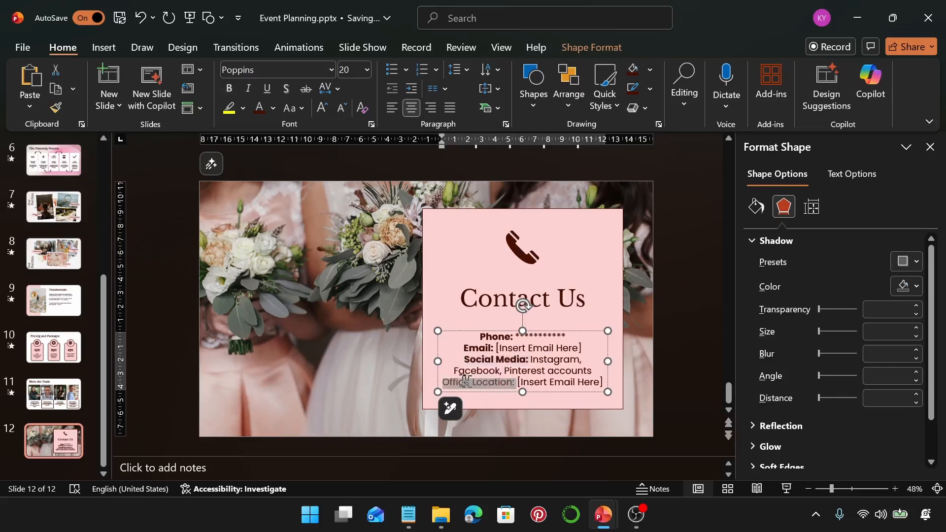
key("ctrl+b")
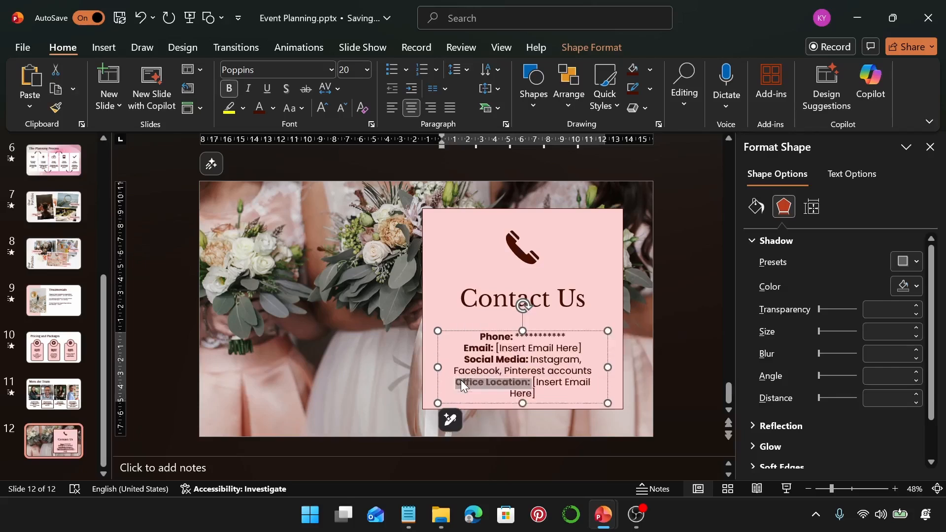
Step: Widen the contact details box further to keep the office location on one line and recentre it in the pink square
left_click(440, 367)
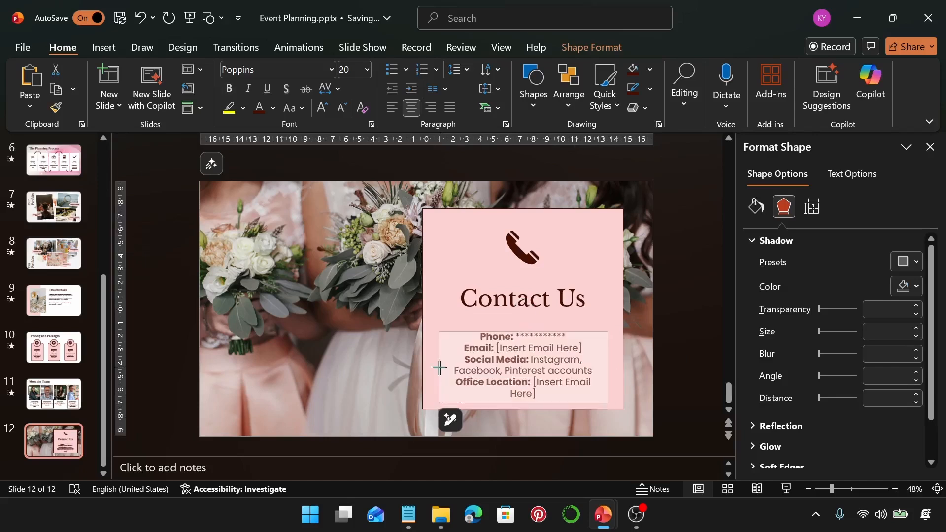
left_click_drag(432, 368, 428, 368)
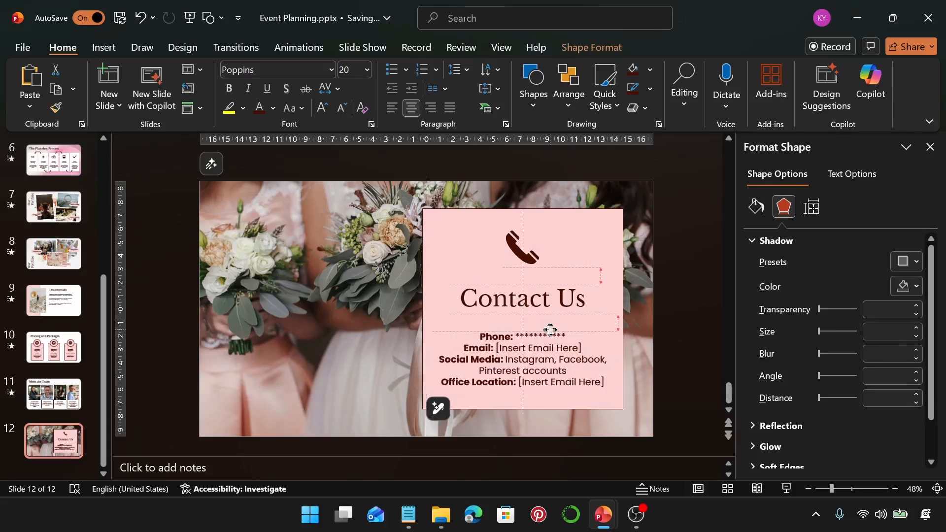
left_click_drag(545, 333, 553, 330)
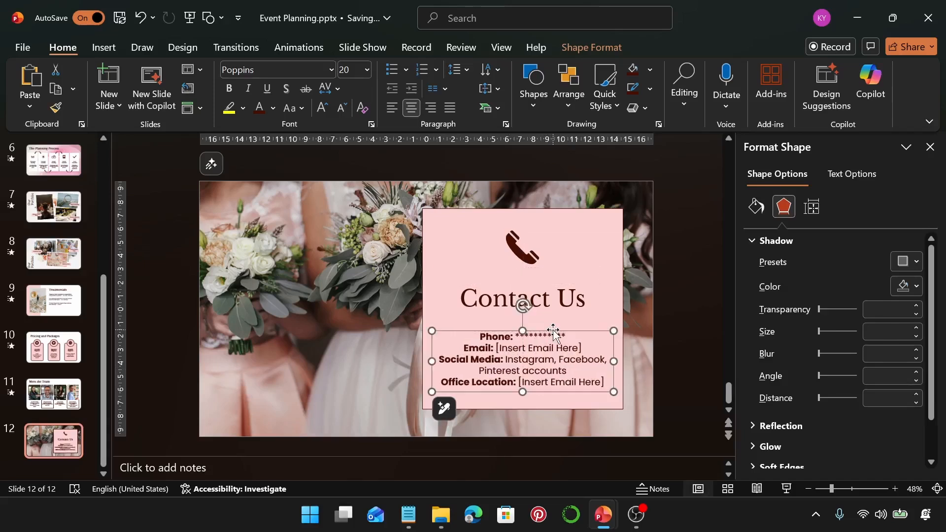
left_click(397, 167)
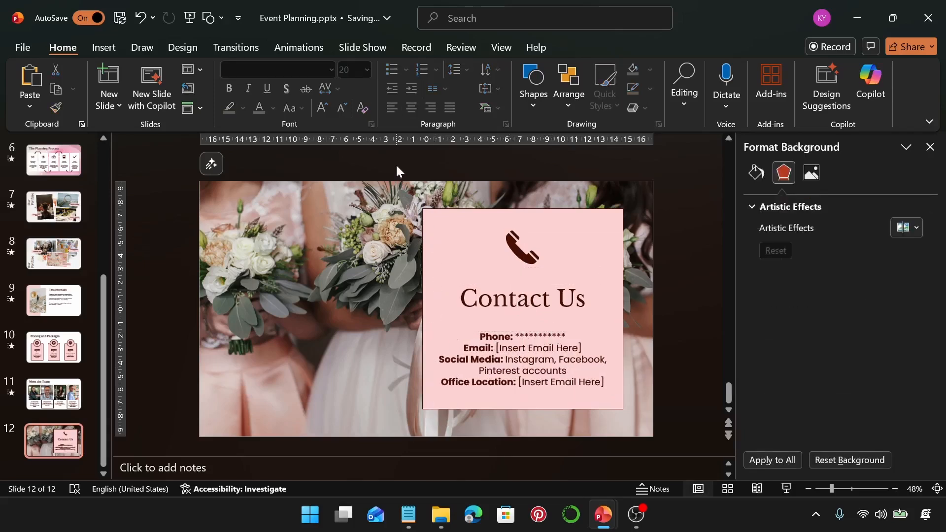
left_click_drag(394, 161, 653, 438)
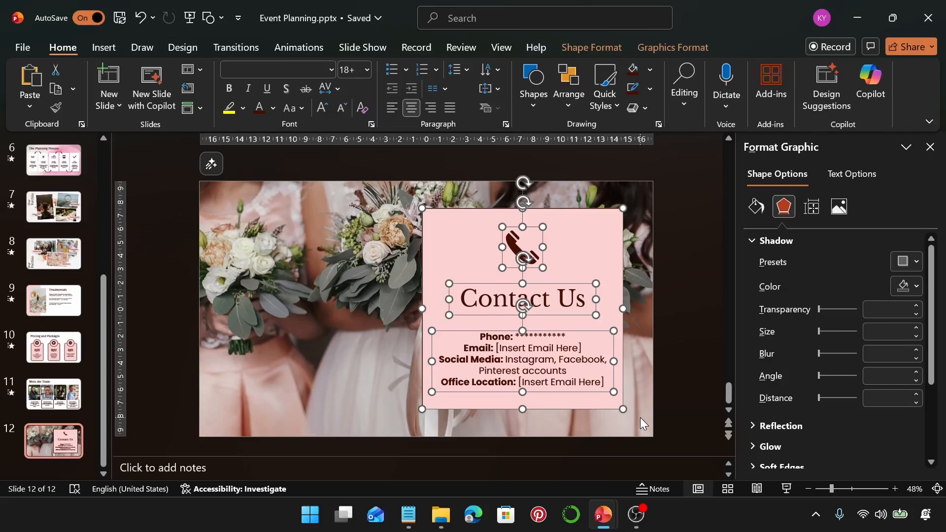
left_click(640, 418)
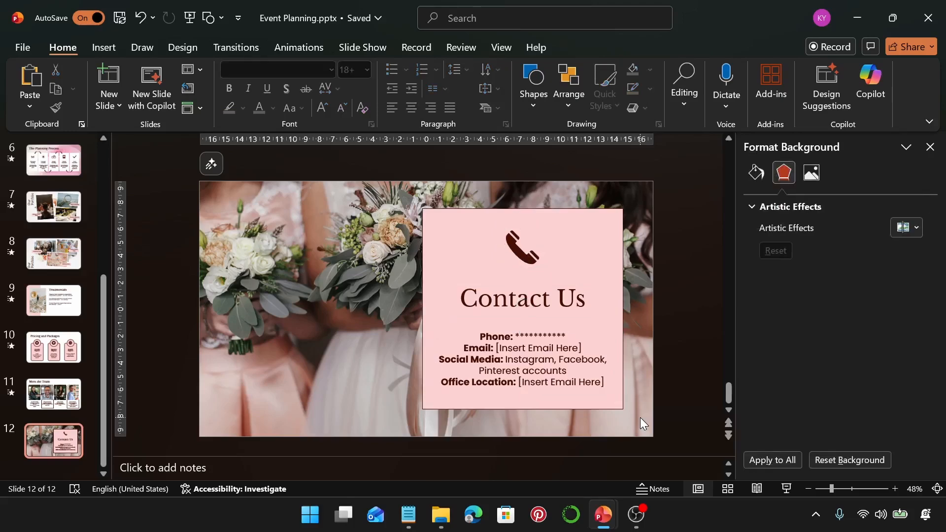
Step: Add a blank slide after the Contact Us slide and open the stock image library for it
left_click(118, 109)
left_click(134, 339)
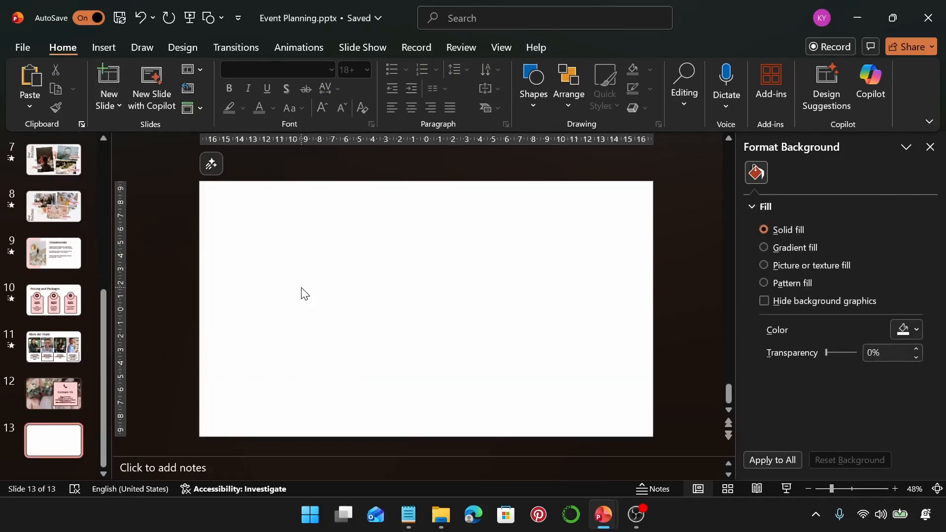
left_click(111, 51)
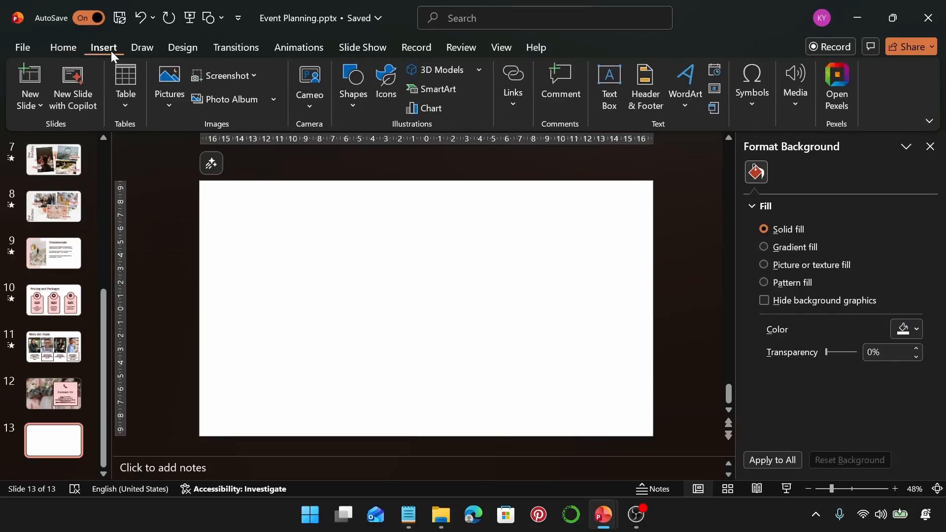
left_click(171, 104)
left_click(221, 194)
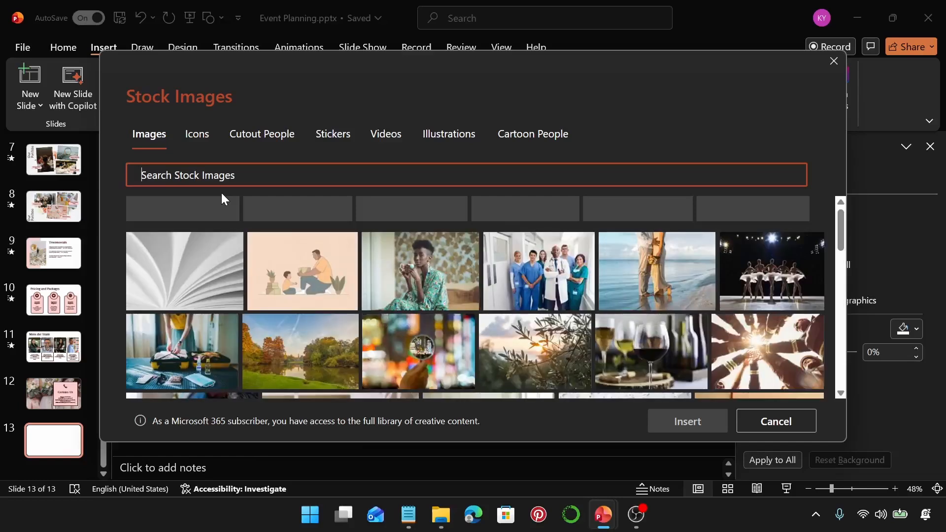
Step: Search the stock images for "ribbon"
left_click(295, 181)
type("r")
key("BackSpace")
type("r")
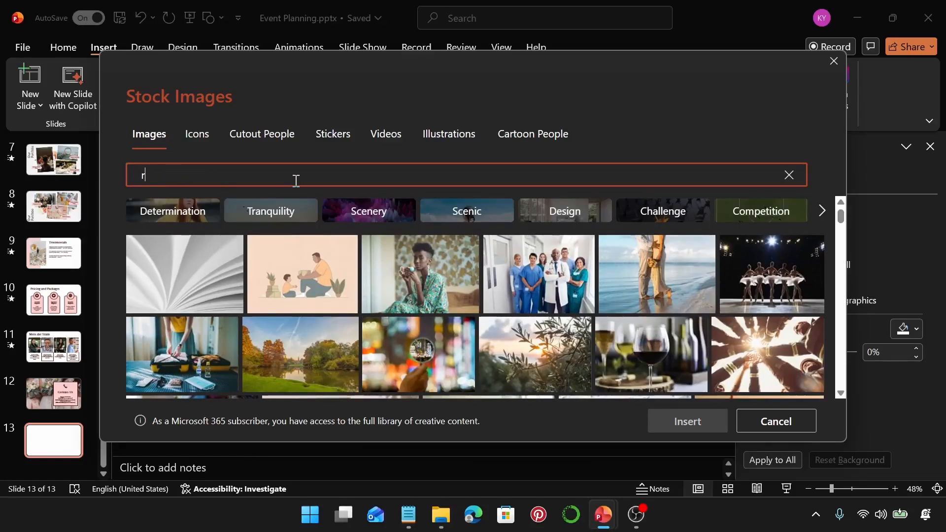
type("ibbon")
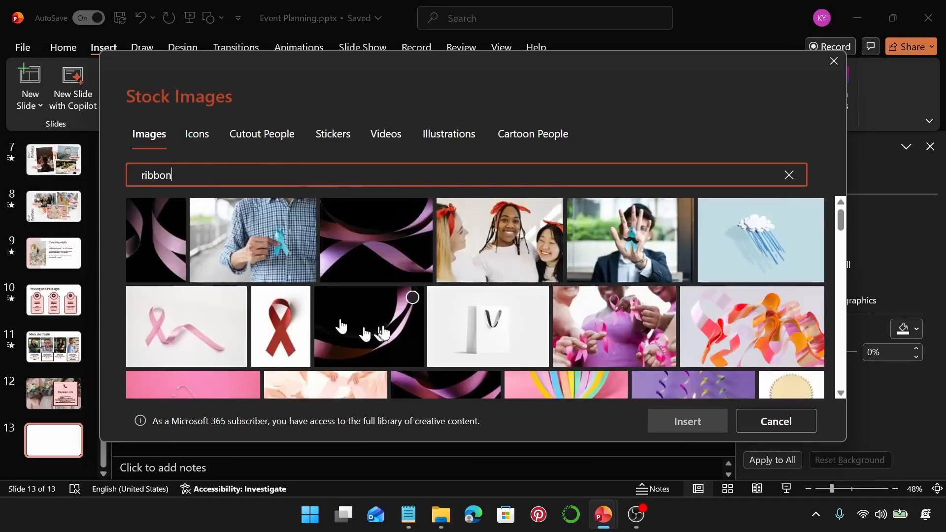
Step: Insert the stock photo of a pink ribbon, yarn balls and dried flowers on white wooden boards onto the blank slide
scroll(383, 327, "down", 3)
scroll(386, 325, "down", 10)
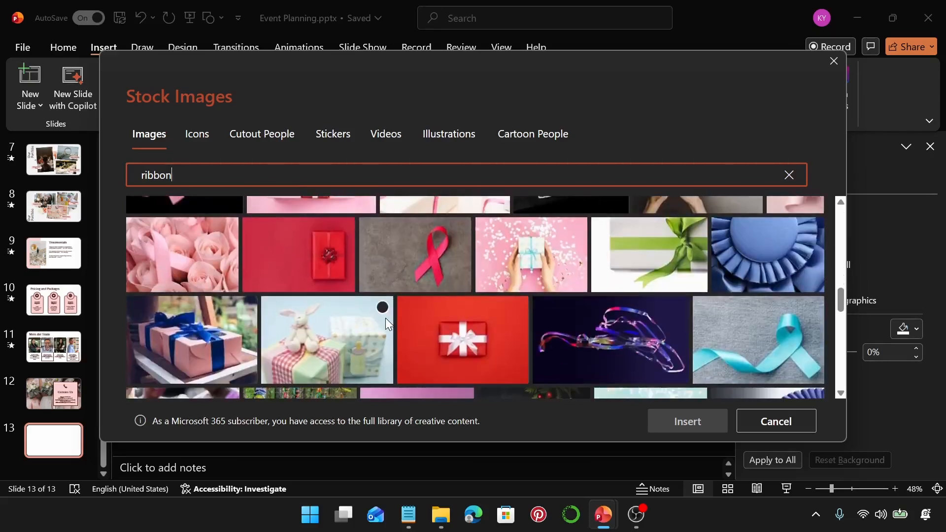
scroll(386, 318, "down", 10)
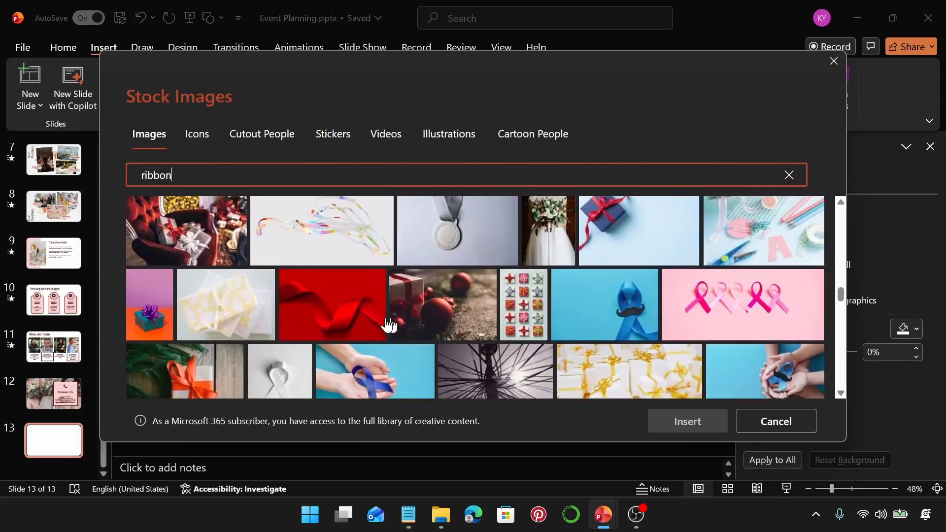
scroll(387, 325, "down", 10)
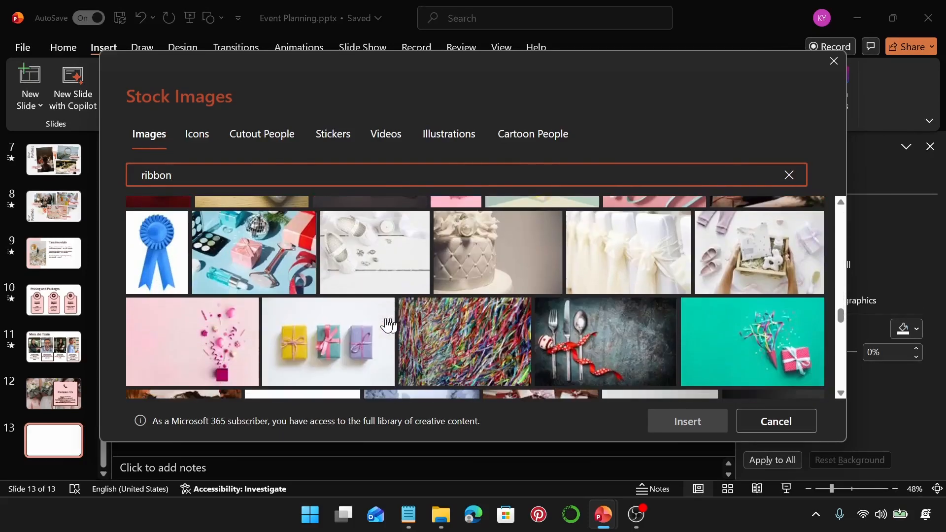
scroll(387, 324, "down", 8)
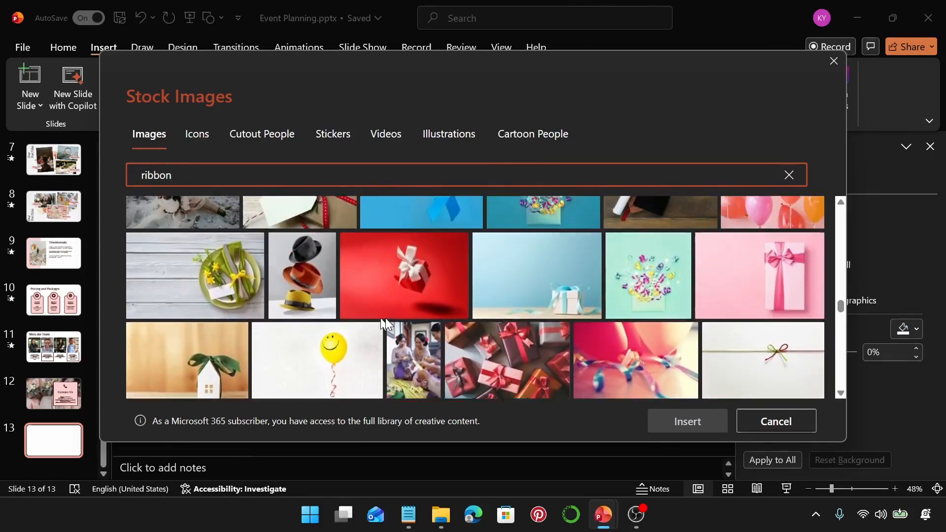
scroll(386, 318, "down", 8)
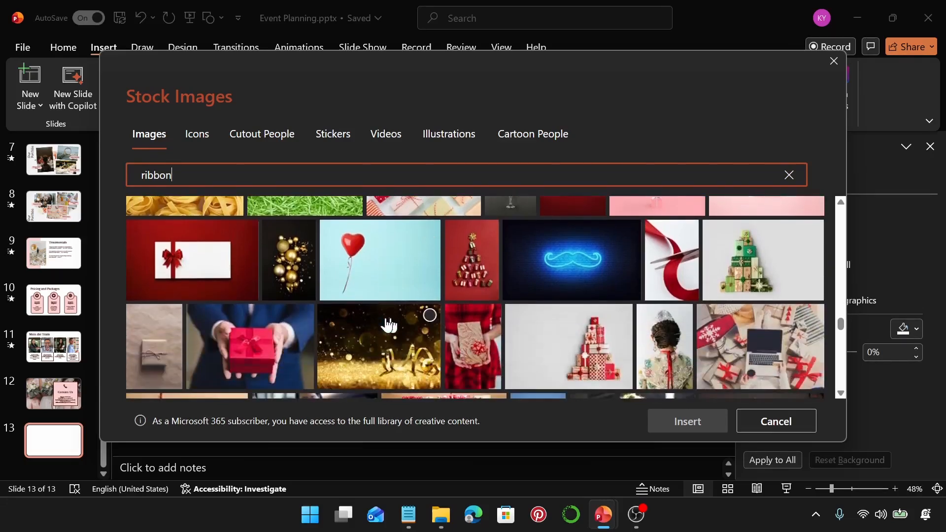
scroll(389, 324, "down", 5)
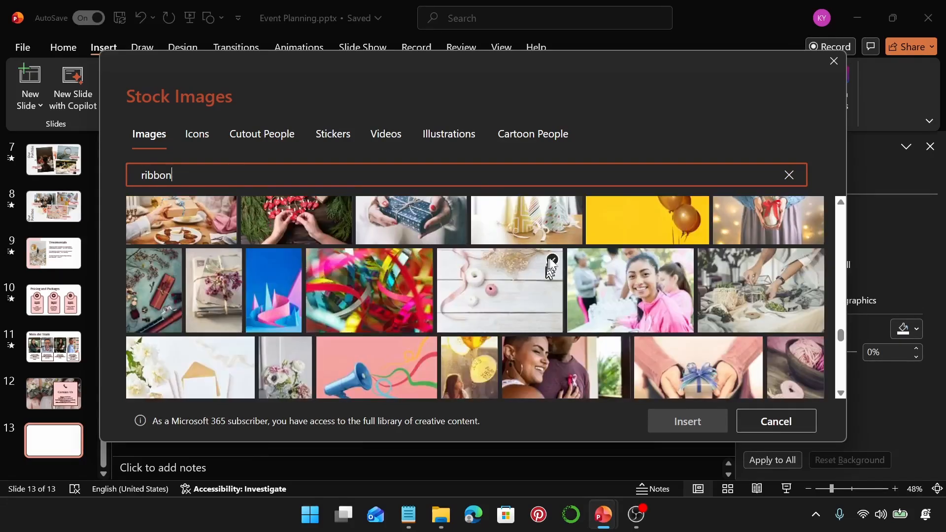
left_click(552, 260)
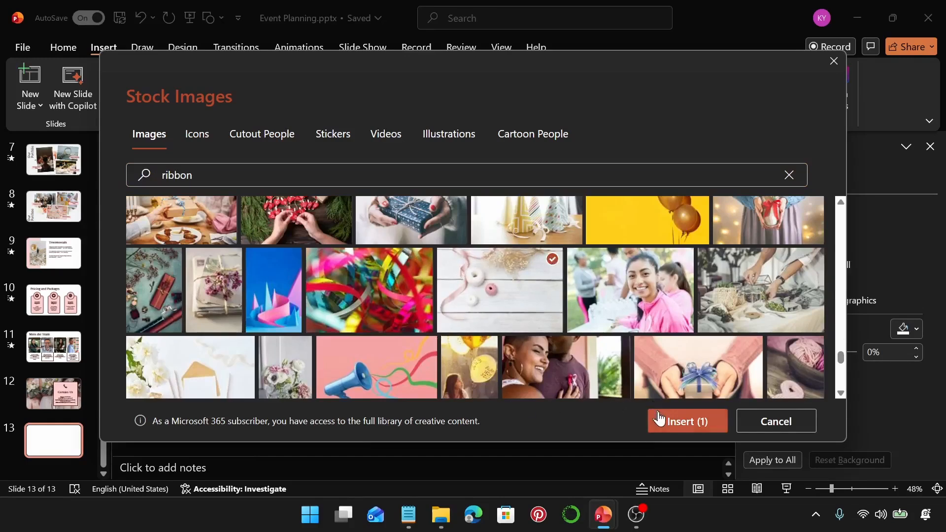
left_click(659, 419)
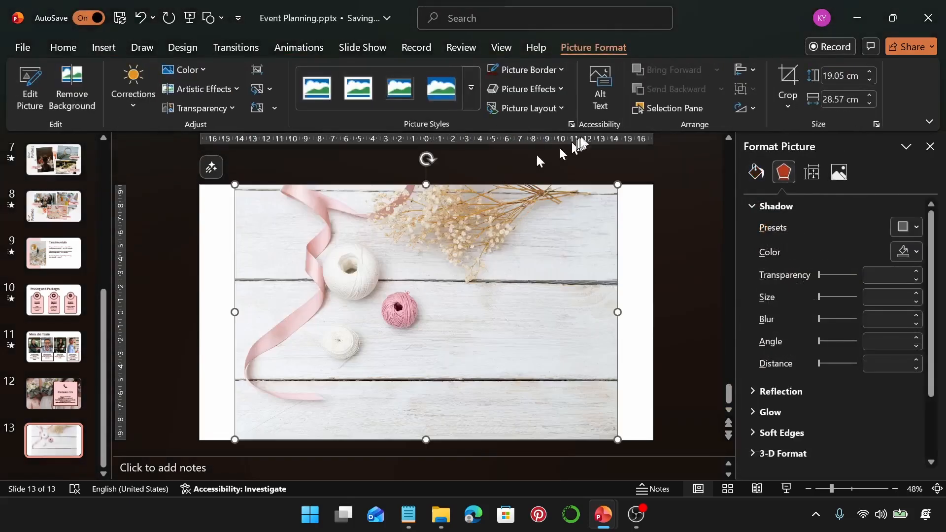
Step: Open the rotation and flip options for the inserted ribbon photo
left_click(753, 109)
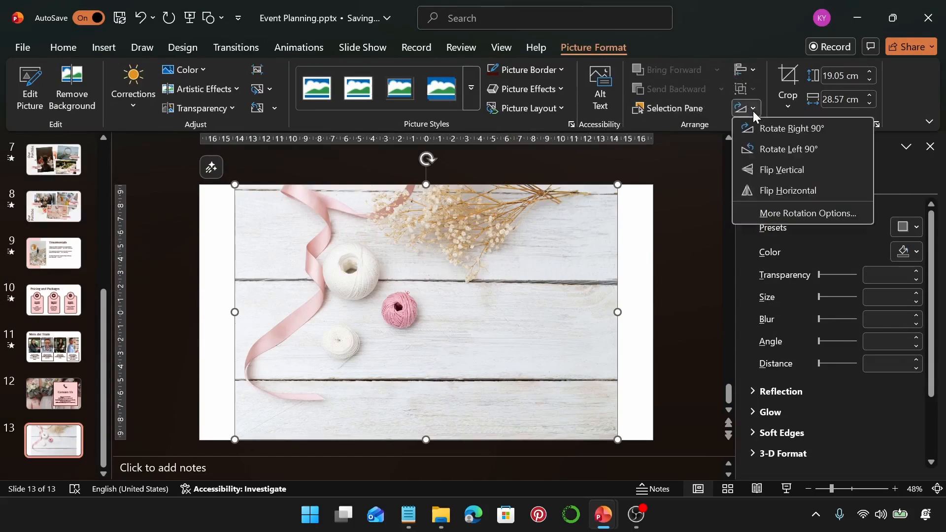